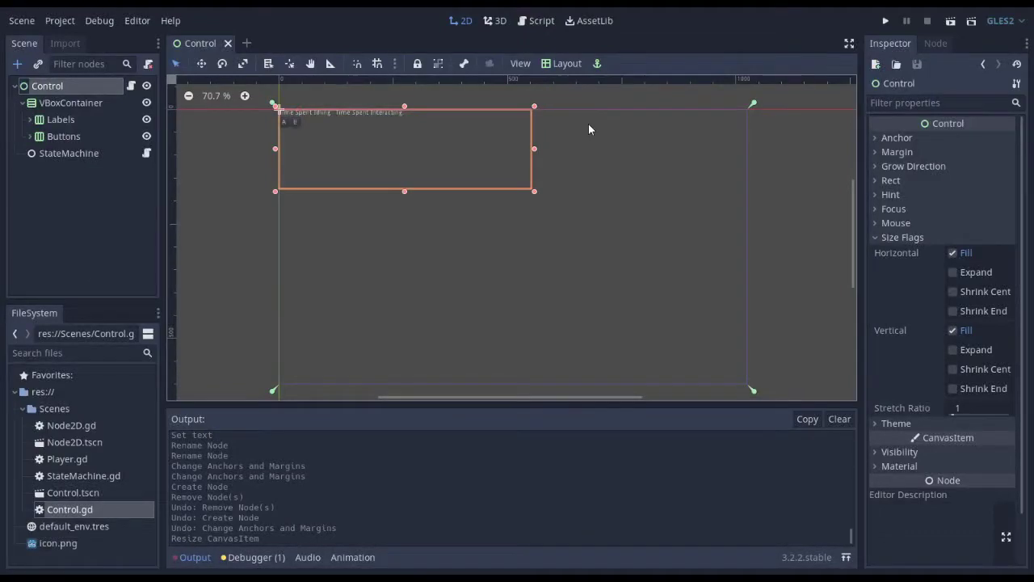
- Inspect the Control, VBoxContainer and Labels nodes, opening and cancelling the Add Node dialog
{"action": "left_click", "coordinate": [888, 238]}
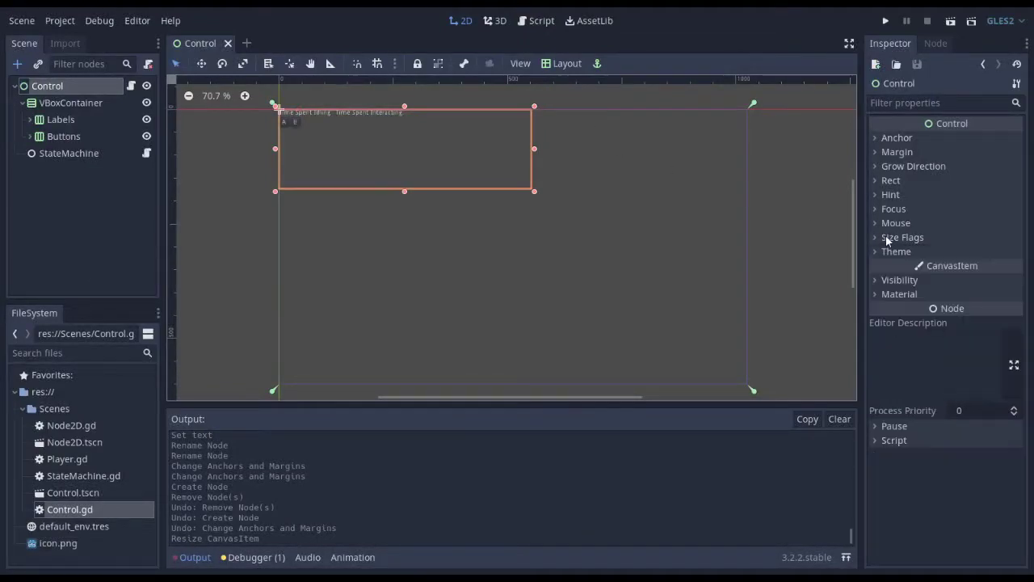
{"action": "left_click", "coordinate": [952, 237]}
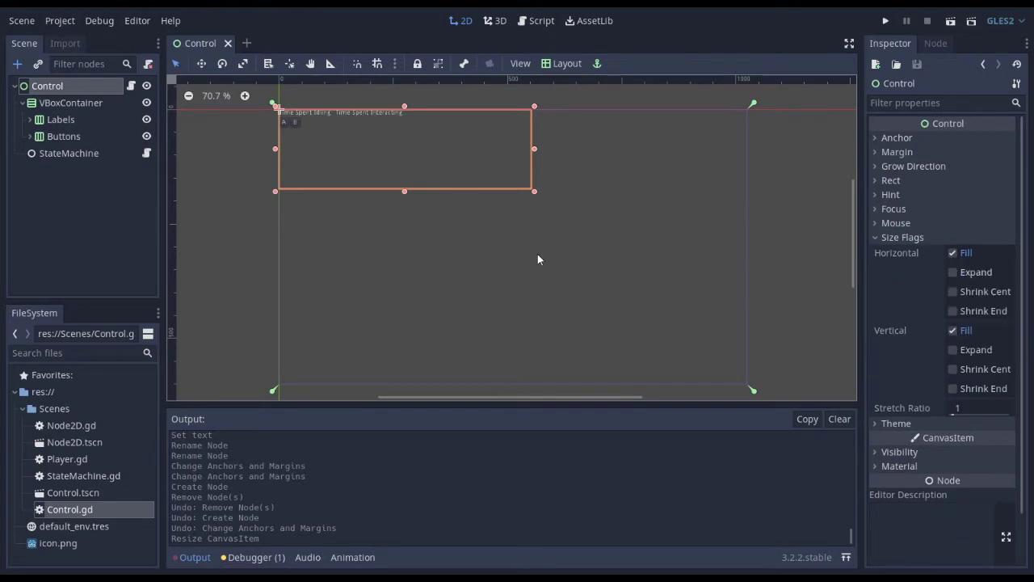
{"action": "left_click", "coordinate": [100, 105]}
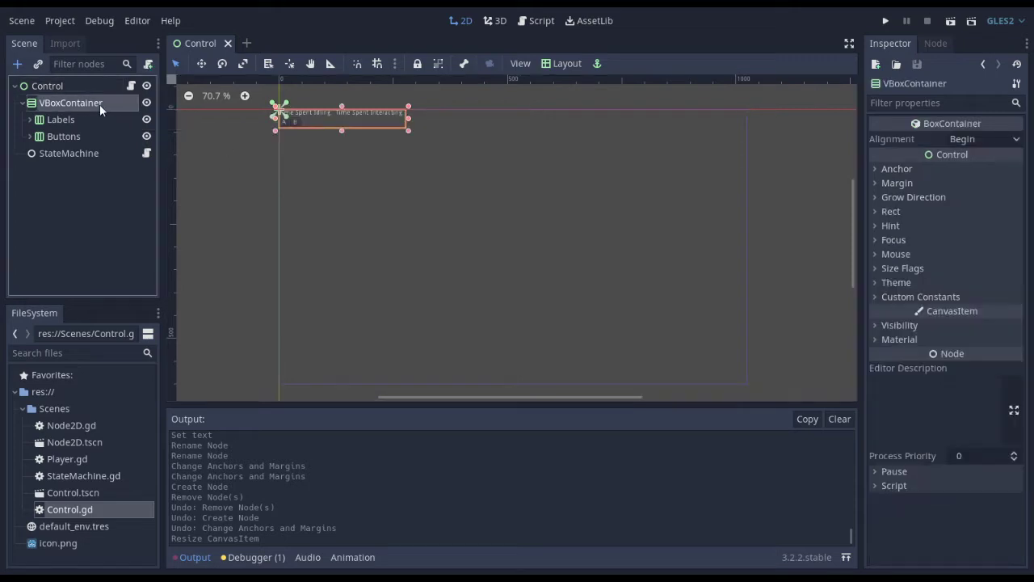
{"action": "left_click", "coordinate": [61, 120]}
{"action": "left_click", "coordinate": [55, 80]}
{"action": "key", "text": "ctrl+a"}
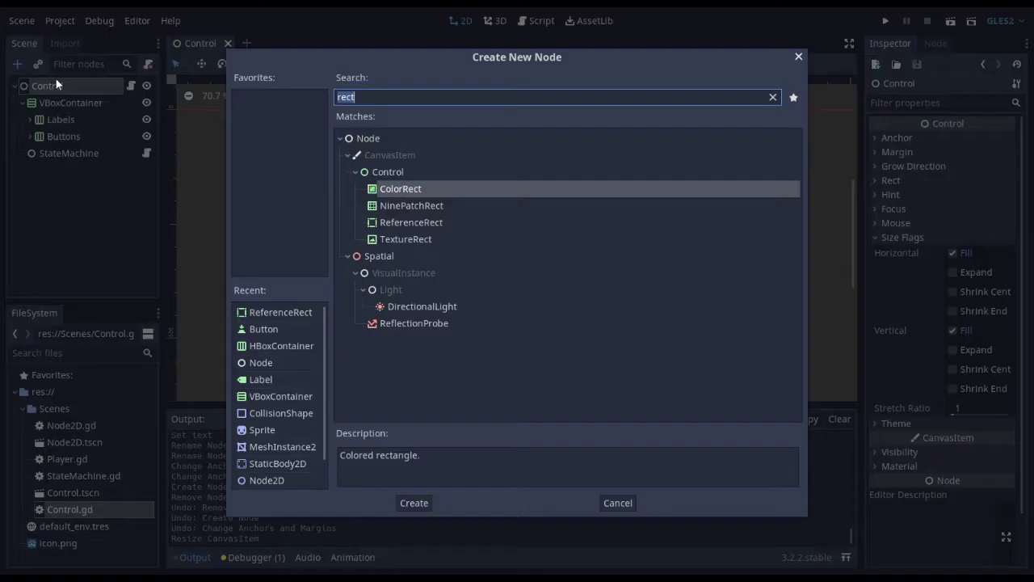
{"action": "type", "text": "margin"}
{"action": "key", "text": "Escape"}
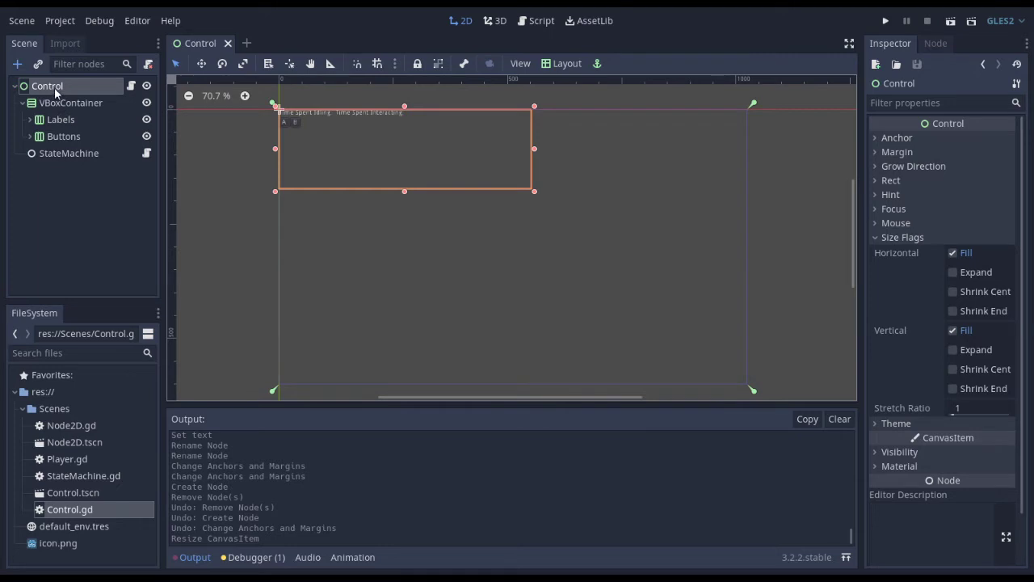
{"action": "scroll", "coordinate": [479, 199], "scroll_direction": "down", "scroll_amount": 1}
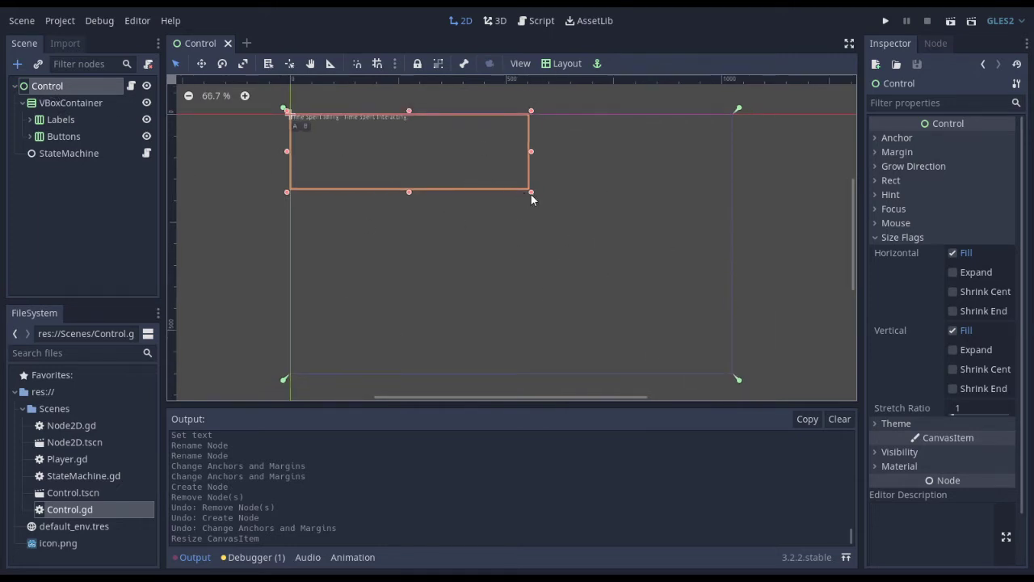
- Apply the Full Rect layout preset to the root Control and save the scene
{"action": "left_click_drag", "start_coordinate": [531, 198], "coordinate": [561, 219]}
{"action": "left_click", "coordinate": [567, 64]}
{"action": "left_click", "coordinate": [592, 351]}
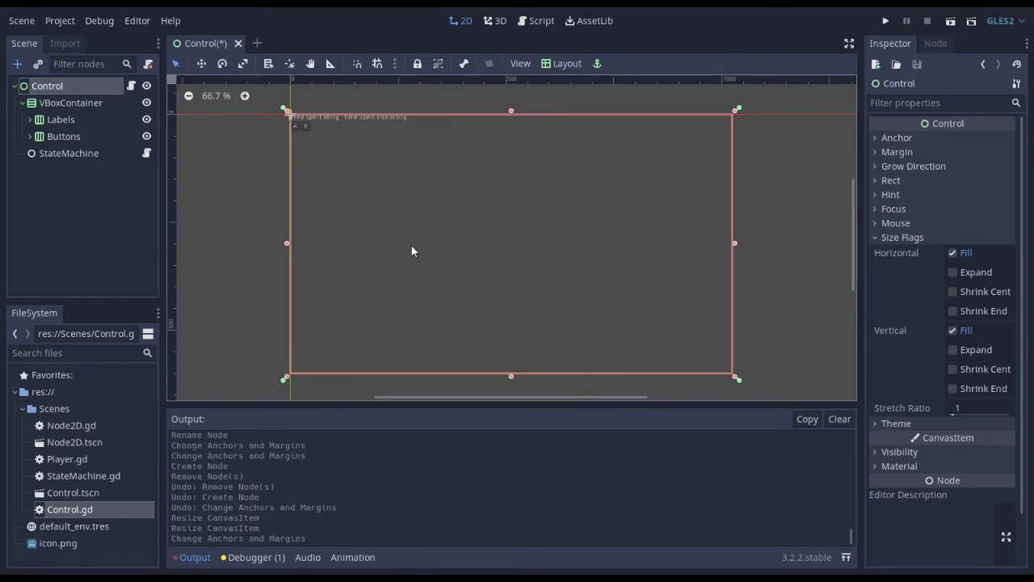
{"action": "key", "text": "ctrl+s"}
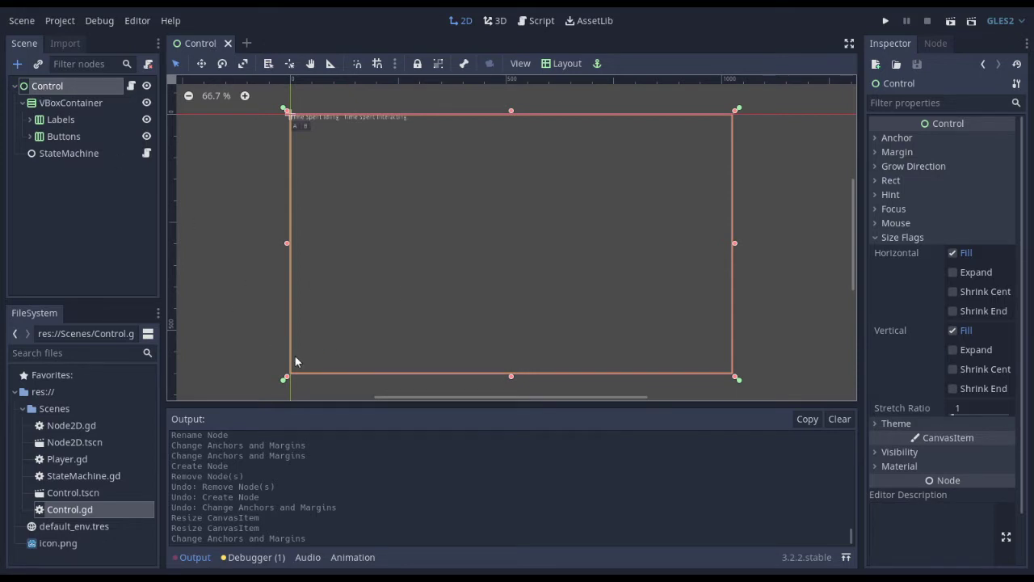
- Apply the Full Rect layout preset to the VBoxContainer so it fills the viewport
{"action": "left_click", "coordinate": [96, 103]}
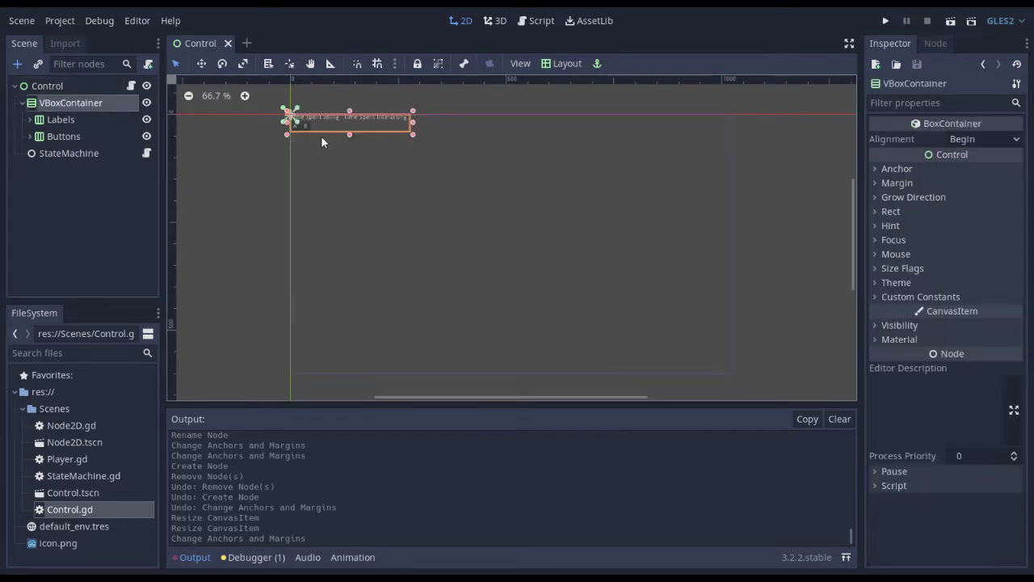
{"action": "left_click_drag", "start_coordinate": [412, 134], "coordinate": [555, 228]}
{"action": "left_click", "coordinate": [560, 64]}
{"action": "left_click", "coordinate": [599, 355]}
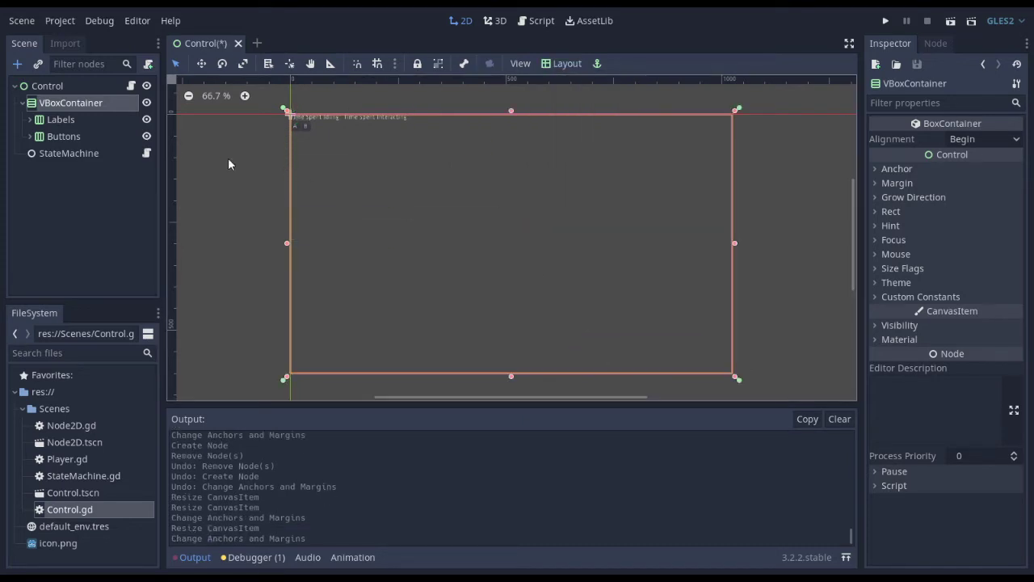
{"action": "scroll", "coordinate": [271, 101], "scroll_direction": "up", "scroll_amount": 3}
{"action": "scroll", "coordinate": [271, 97], "scroll_direction": "up", "scroll_amount": 2}
{"action": "left_click", "coordinate": [64, 119]}
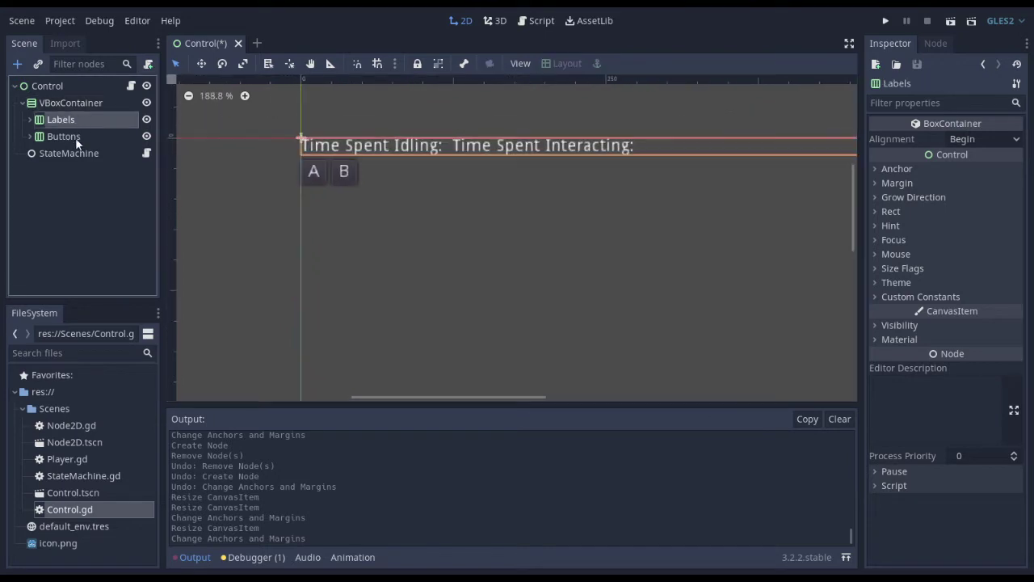
{"action": "left_click", "coordinate": [74, 139]}
{"action": "scroll", "coordinate": [305, 123], "scroll_direction": "down", "scroll_amount": 1}
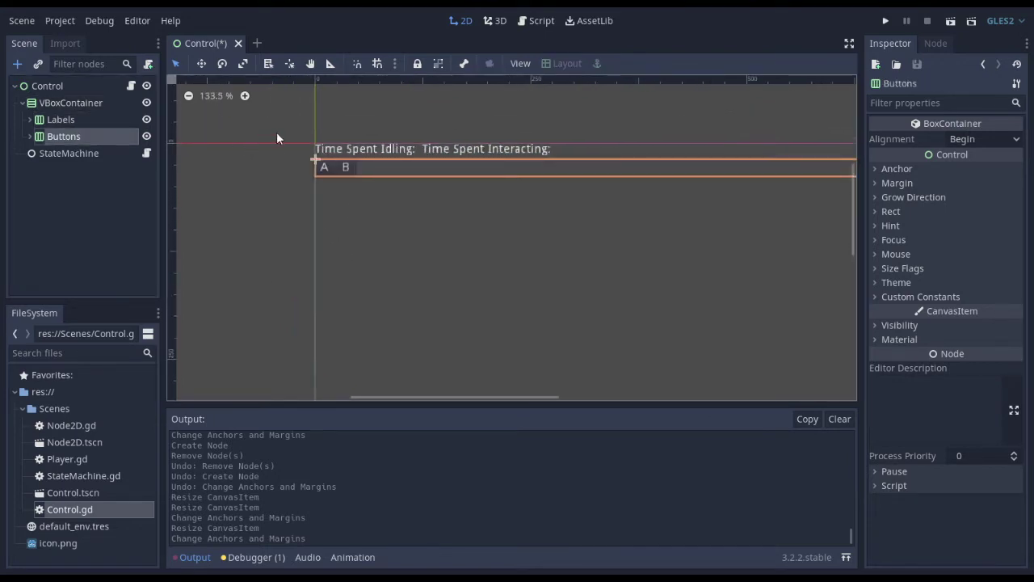
{"action": "left_click", "coordinate": [110, 119]}
{"action": "scroll", "coordinate": [209, 98], "scroll_direction": "down", "scroll_amount": 3}
{"action": "scroll", "coordinate": [263, 125], "scroll_direction": "up", "scroll_amount": 2}
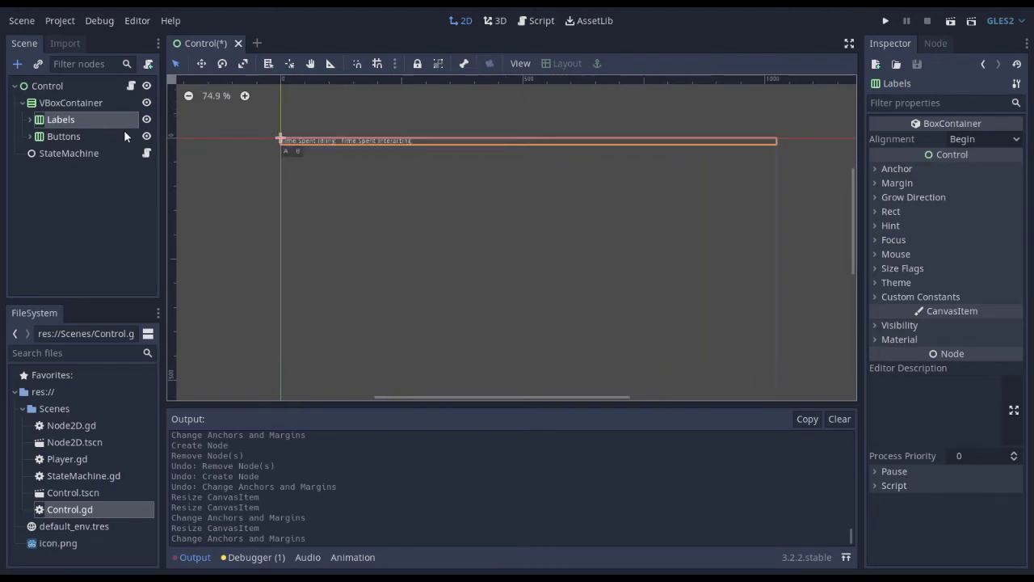
{"action": "left_click", "coordinate": [897, 268]}
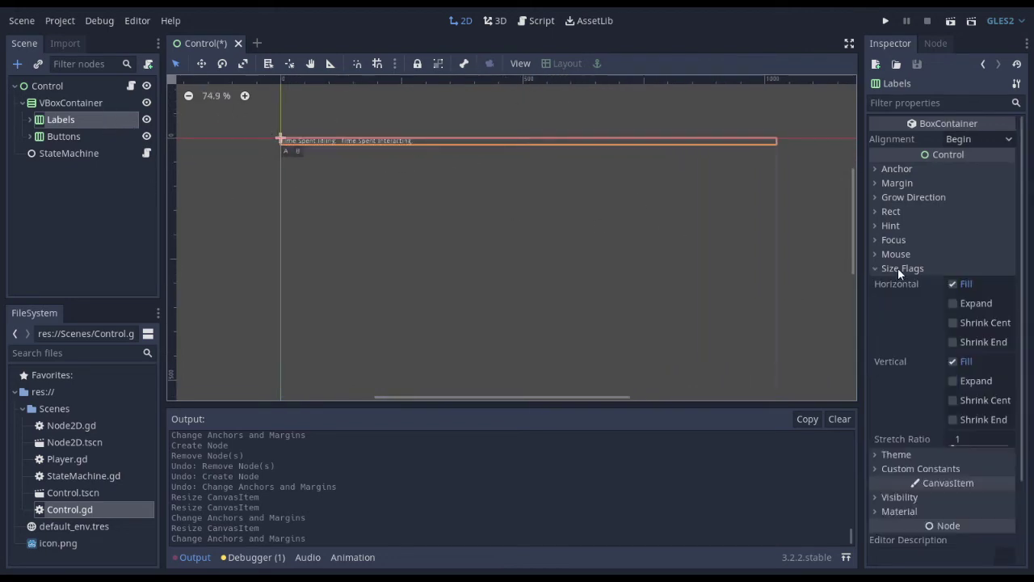
{"action": "left_click", "coordinate": [74, 102]}
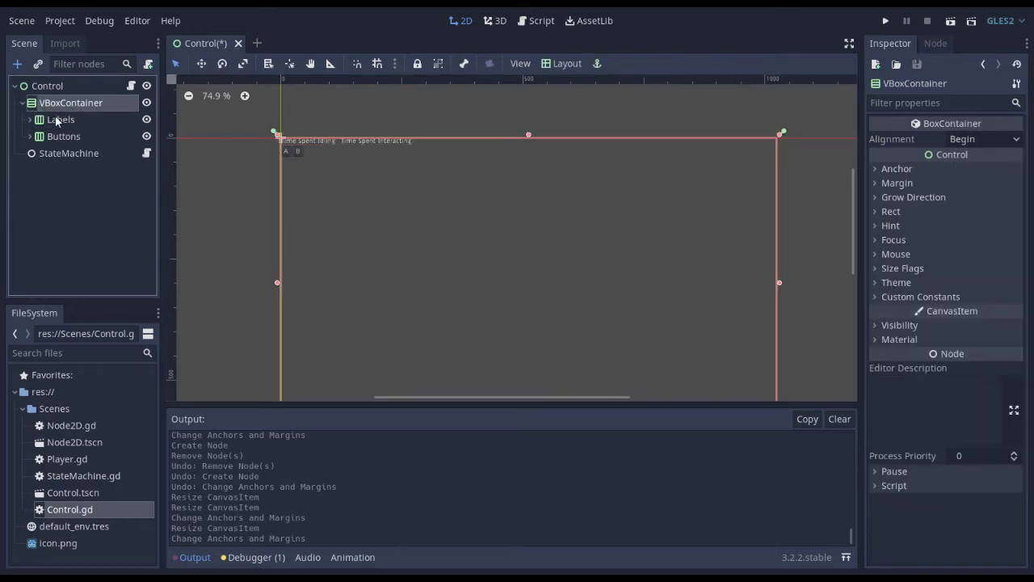
{"action": "left_click", "coordinate": [57, 119]}
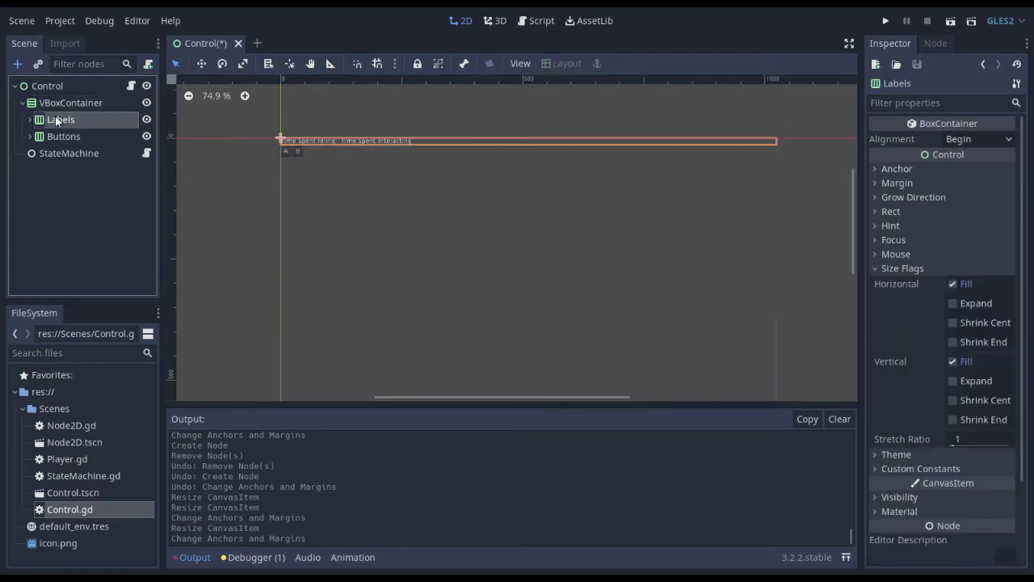
{"action": "left_click", "coordinate": [957, 305]}
{"action": "left_click", "coordinate": [958, 304]}
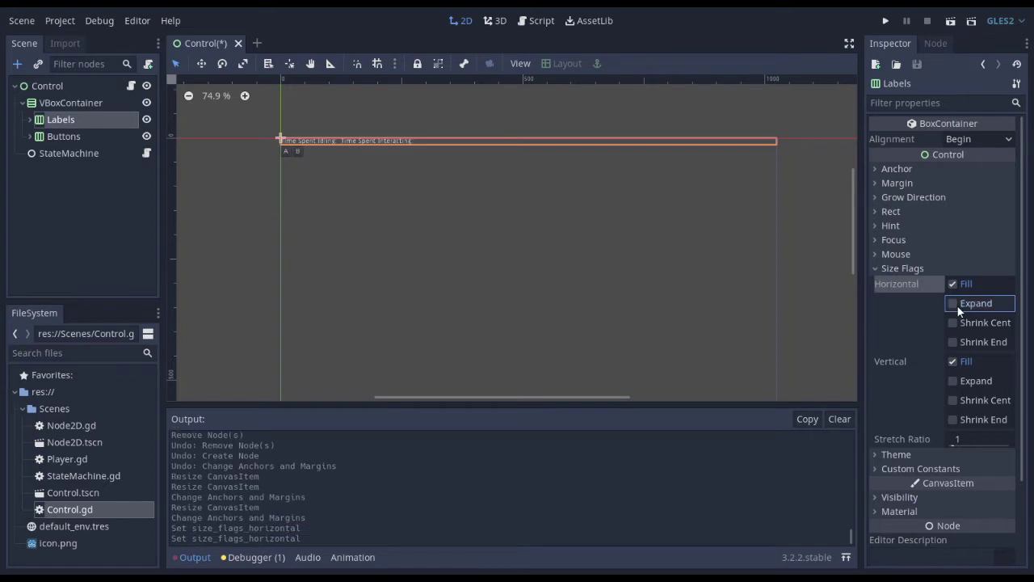
{"action": "left_click", "coordinate": [956, 304]}
{"action": "left_click", "coordinate": [956, 304]}
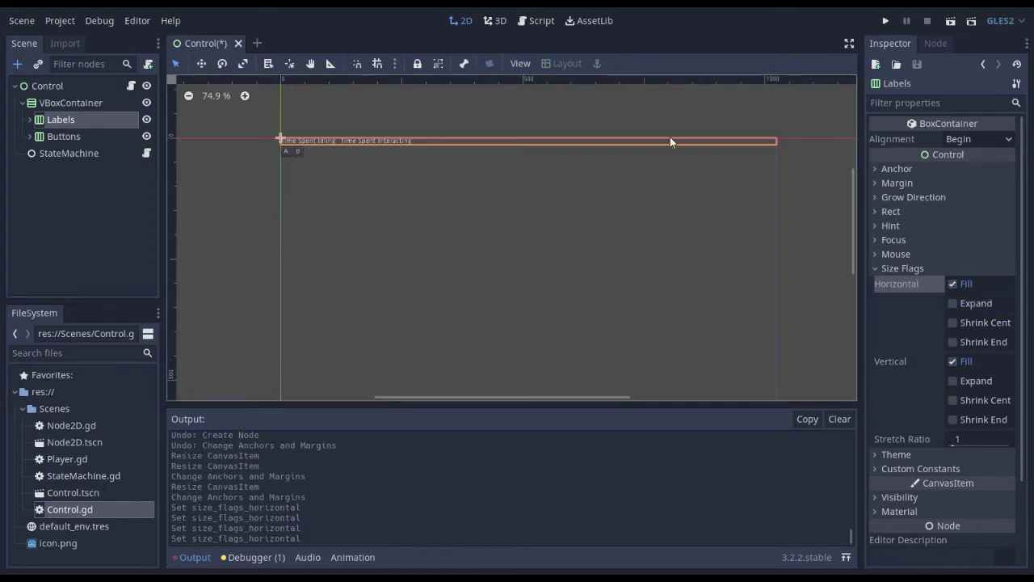
- Enable vertical Expand on the Labels container
{"action": "left_click", "coordinate": [953, 380]}
{"action": "scroll", "coordinate": [349, 222], "scroll_direction": "up", "scroll_amount": 4}
{"action": "scroll", "coordinate": [210, 184], "scroll_direction": "down", "scroll_amount": 4}
{"action": "scroll", "coordinate": [340, 247], "scroll_direction": "down", "scroll_amount": 3}
{"action": "scroll", "coordinate": [327, 323], "scroll_direction": "up", "scroll_amount": 3}
- Enable vertical Expand on the Buttons container so the A/B buttons grow taller
{"action": "left_click", "coordinate": [69, 86]}
{"action": "left_click", "coordinate": [68, 102]}
{"action": "left_click", "coordinate": [61, 118]}
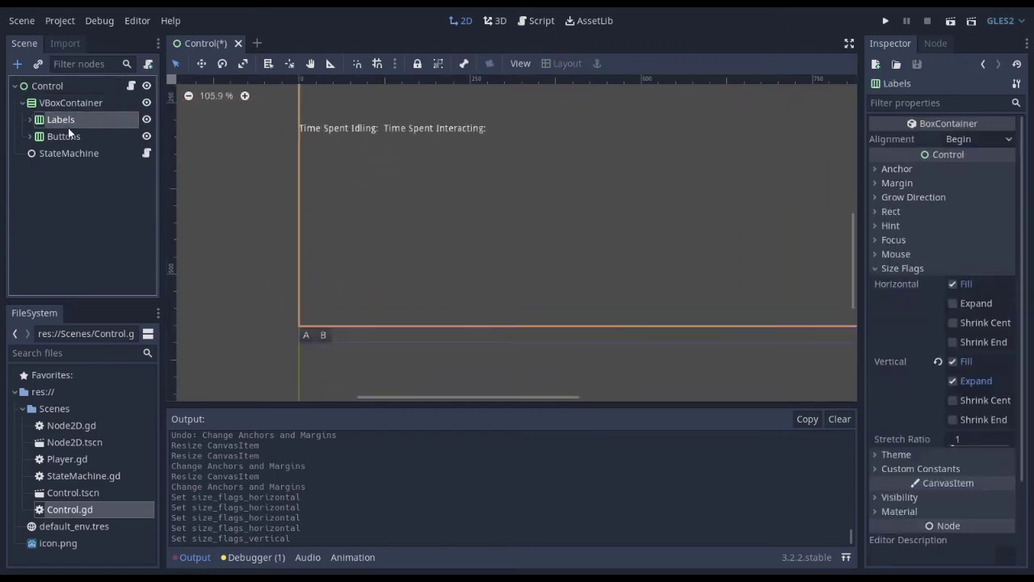
{"action": "scroll", "coordinate": [318, 347], "scroll_direction": "up", "scroll_amount": 4}
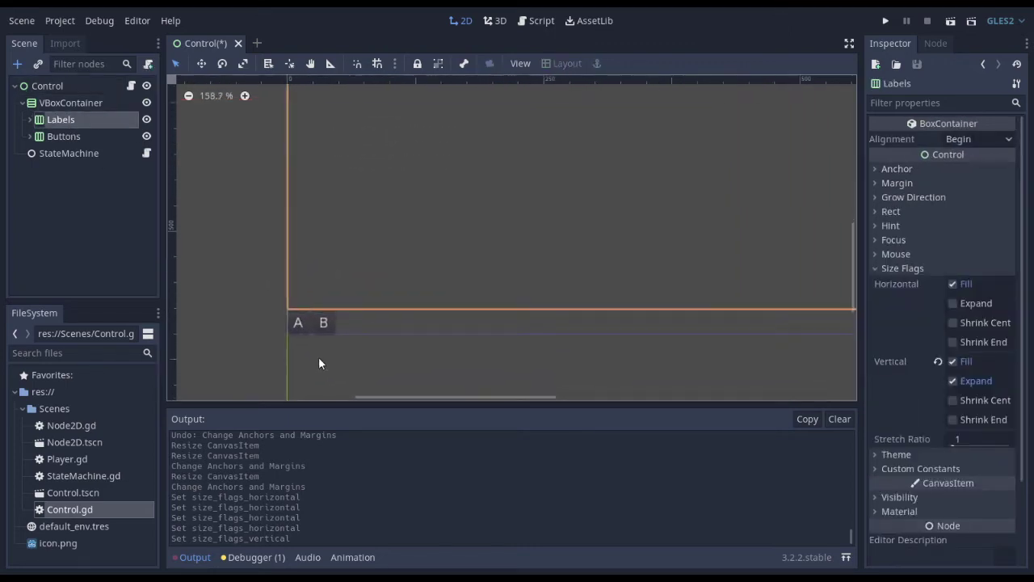
{"action": "left_click", "coordinate": [92, 136]}
{"action": "left_click", "coordinate": [902, 268]}
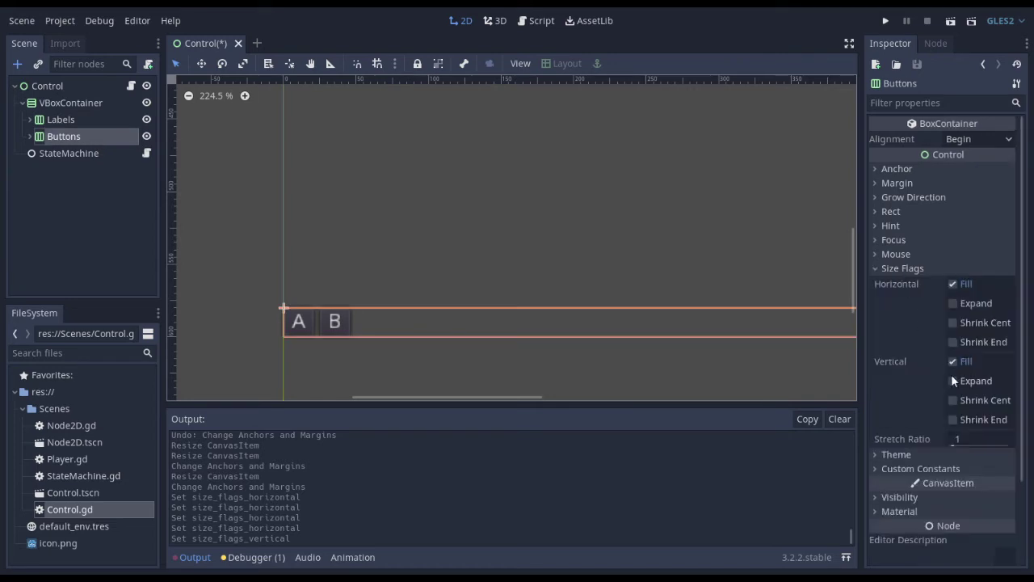
{"action": "left_click", "coordinate": [954, 381]}
{"action": "scroll", "coordinate": [404, 370], "scroll_direction": "down", "scroll_amount": 4}
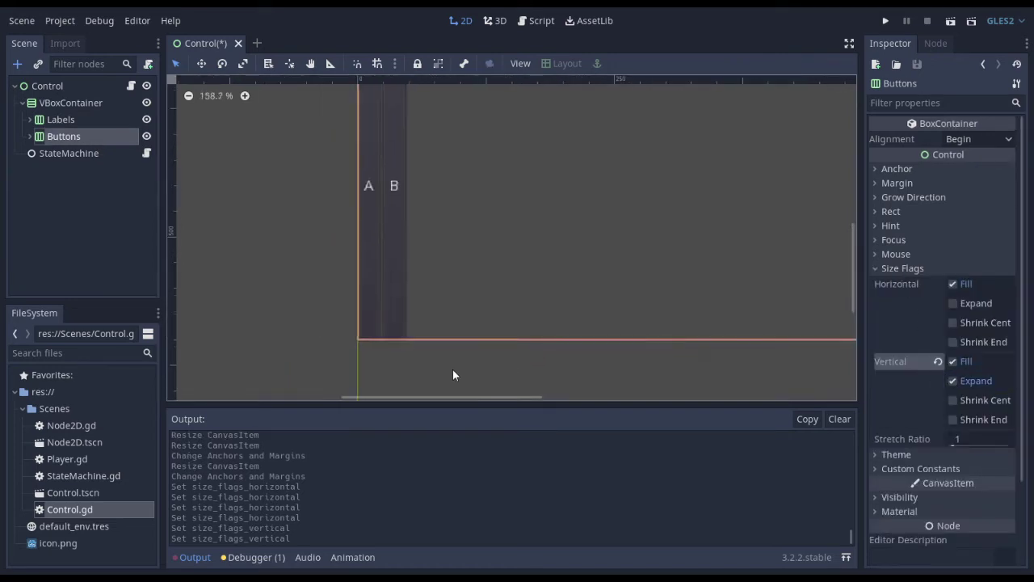
- Enable horizontal Expand on the Buttons container, comparing it on and off
{"action": "left_click", "coordinate": [104, 122]}
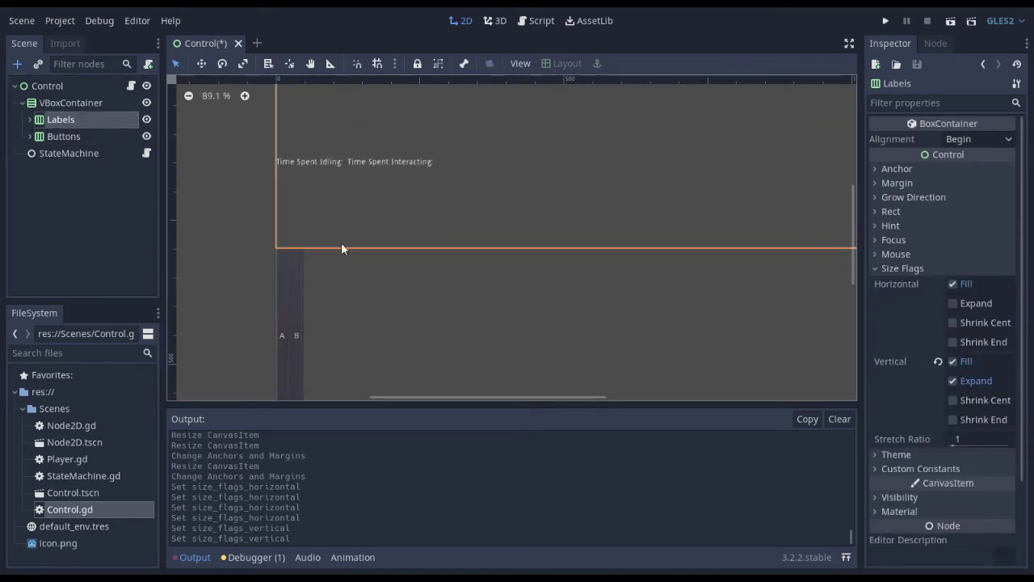
{"action": "scroll", "coordinate": [344, 256], "scroll_direction": "down", "scroll_amount": 1}
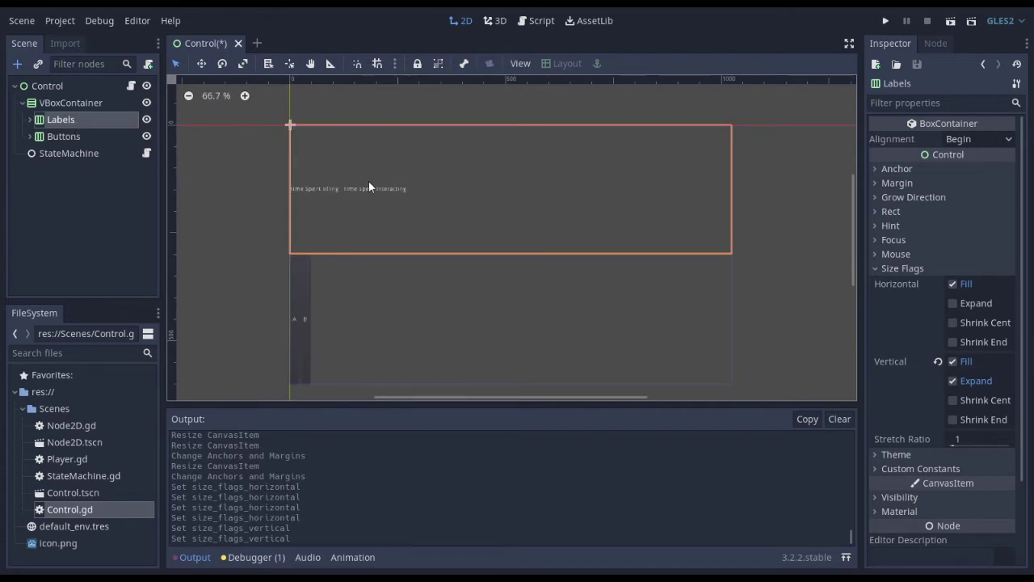
{"action": "left_click", "coordinate": [68, 103]}
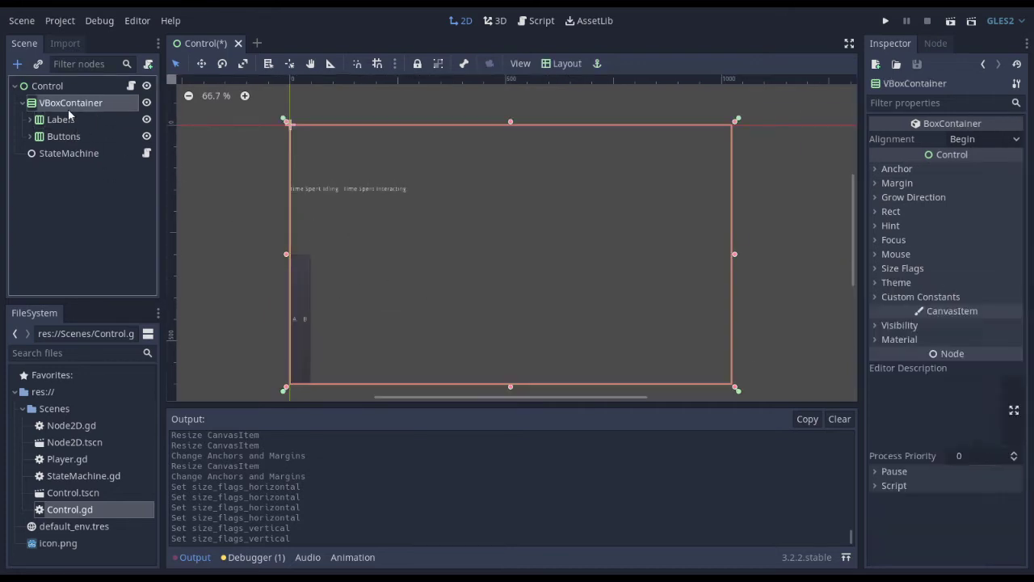
{"action": "left_click", "coordinate": [63, 120]}
{"action": "left_click", "coordinate": [95, 139]}
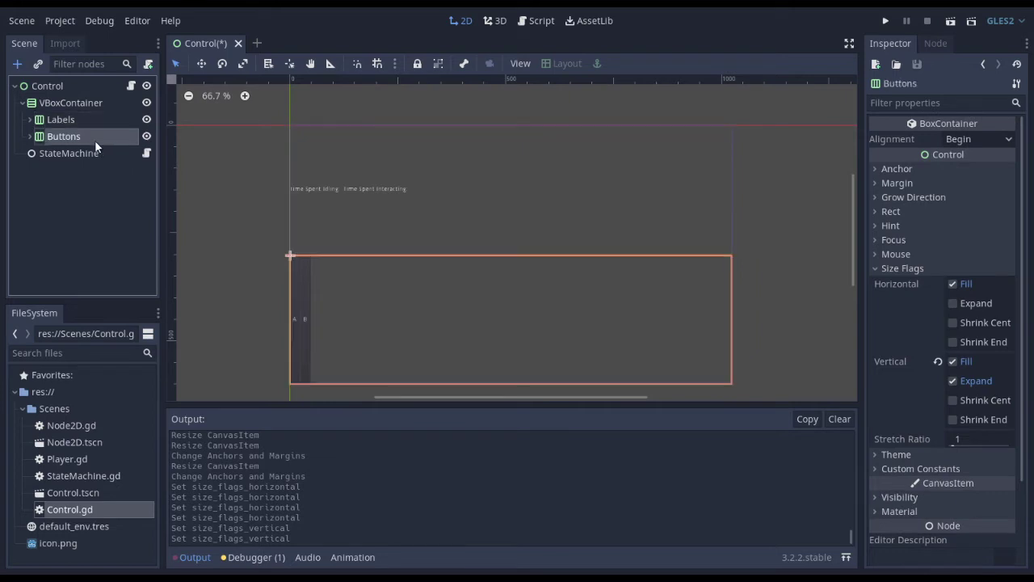
{"action": "left_click", "coordinate": [954, 303]}
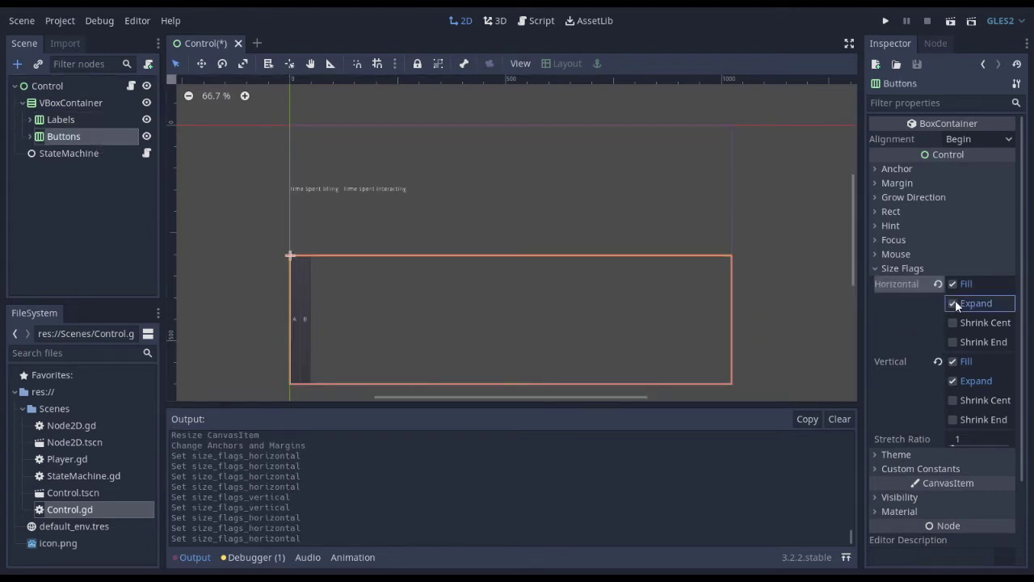
{"action": "left_click", "coordinate": [954, 303]}
{"action": "left_click", "coordinate": [954, 303]}
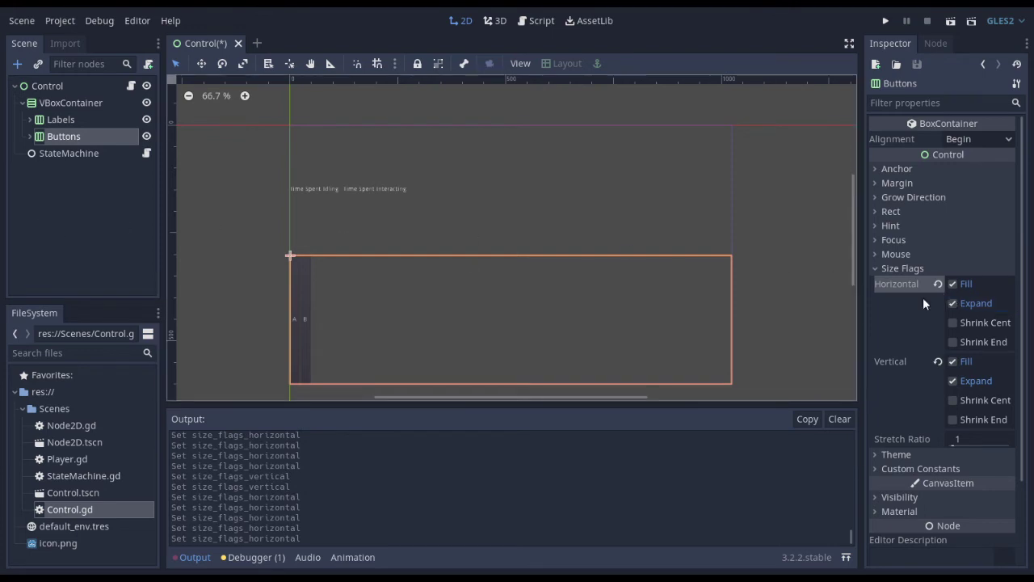
- Turn on horizontal Expand for A_Button inside the Buttons container
{"action": "left_click", "coordinate": [29, 136]}
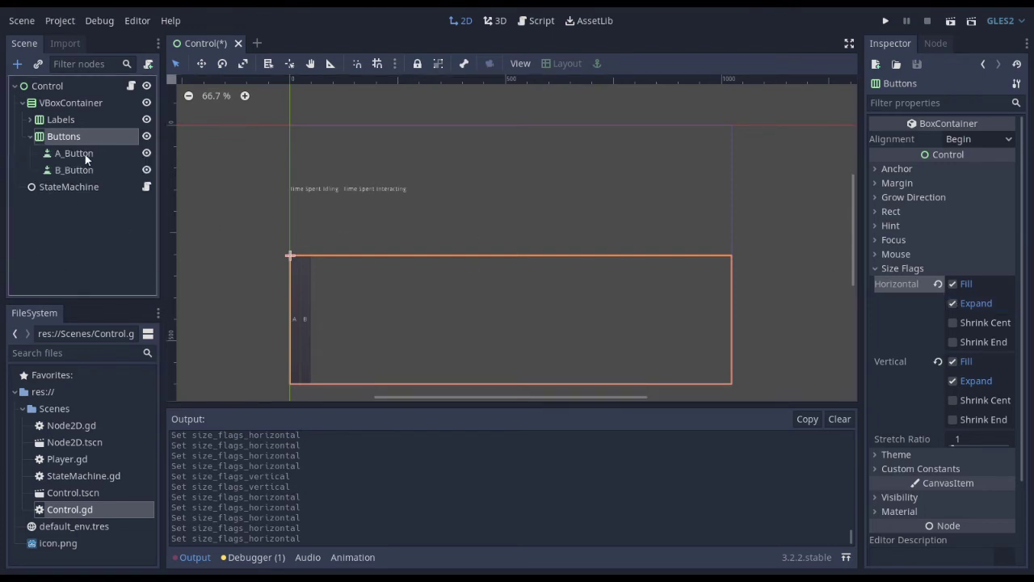
{"action": "left_click", "coordinate": [85, 154]}
{"action": "scroll", "coordinate": [314, 383], "scroll_direction": "up", "scroll_amount": 1}
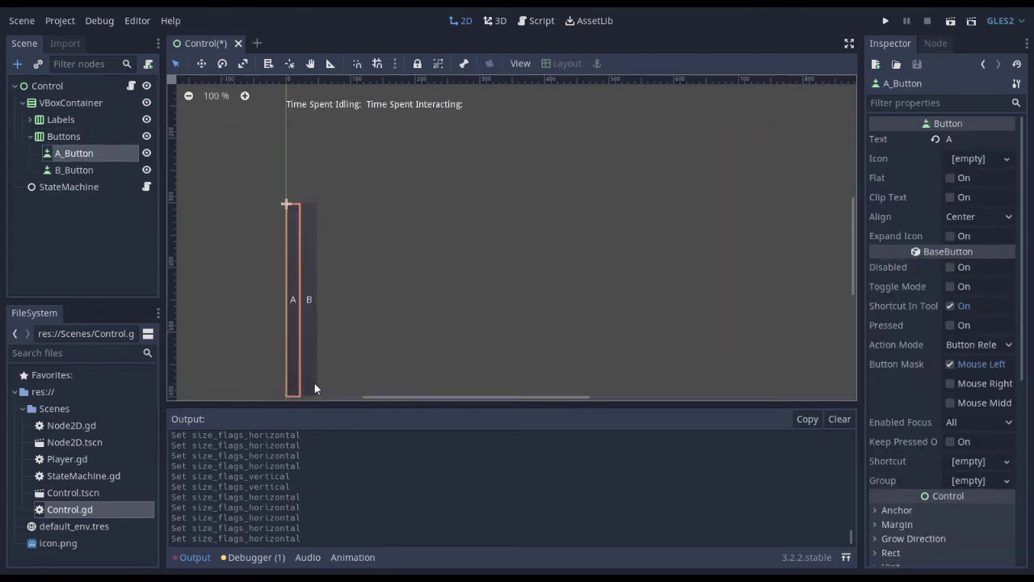
{"action": "left_click", "coordinate": [59, 167]}
{"action": "left_click", "coordinate": [62, 154]}
{"action": "scroll", "coordinate": [925, 347], "scroll_direction": "down", "scroll_amount": 5}
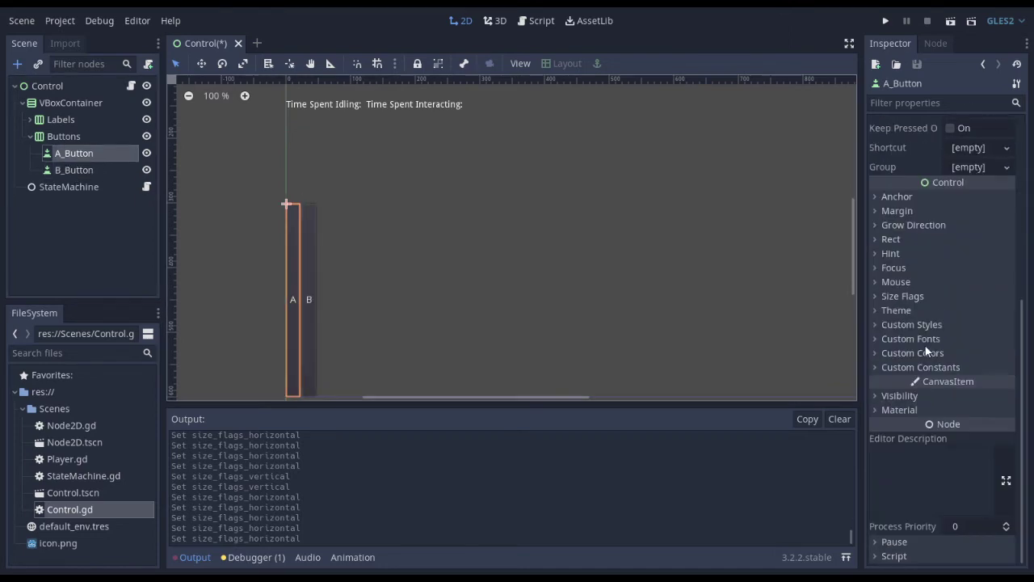
{"action": "left_click", "coordinate": [903, 296]}
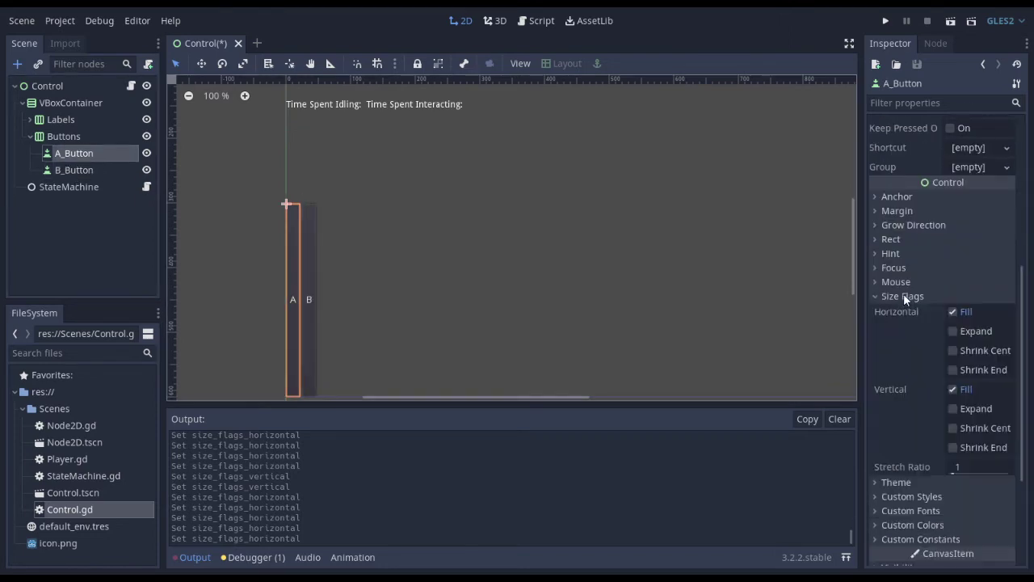
{"action": "left_click", "coordinate": [953, 330]}
- Give B_Button horizontal Expand with horizontal Fill turned off
{"action": "scroll", "coordinate": [401, 244], "scroll_direction": "down", "scroll_amount": 3}
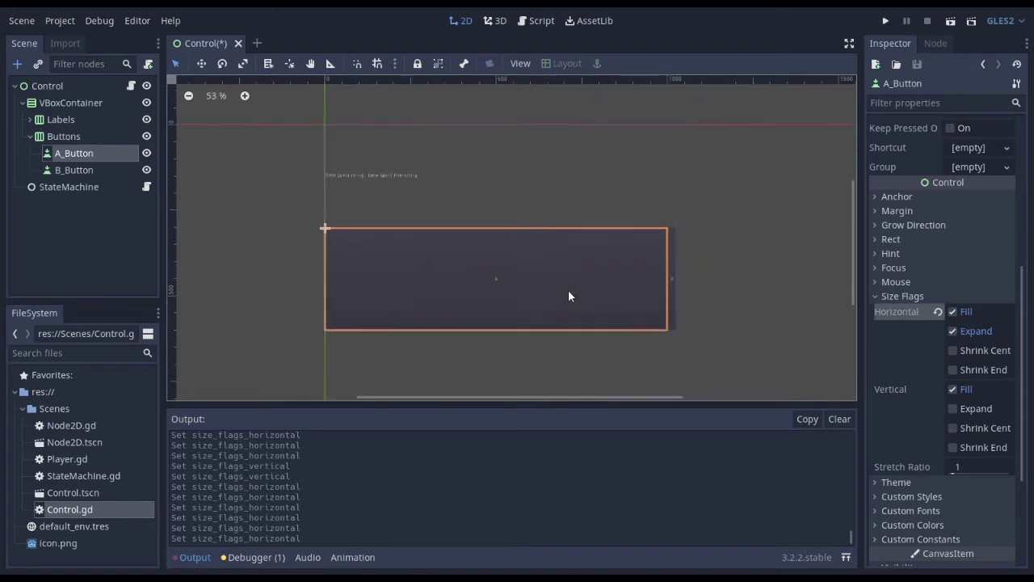
{"action": "scroll", "coordinate": [568, 295], "scroll_direction": "up", "scroll_amount": 2}
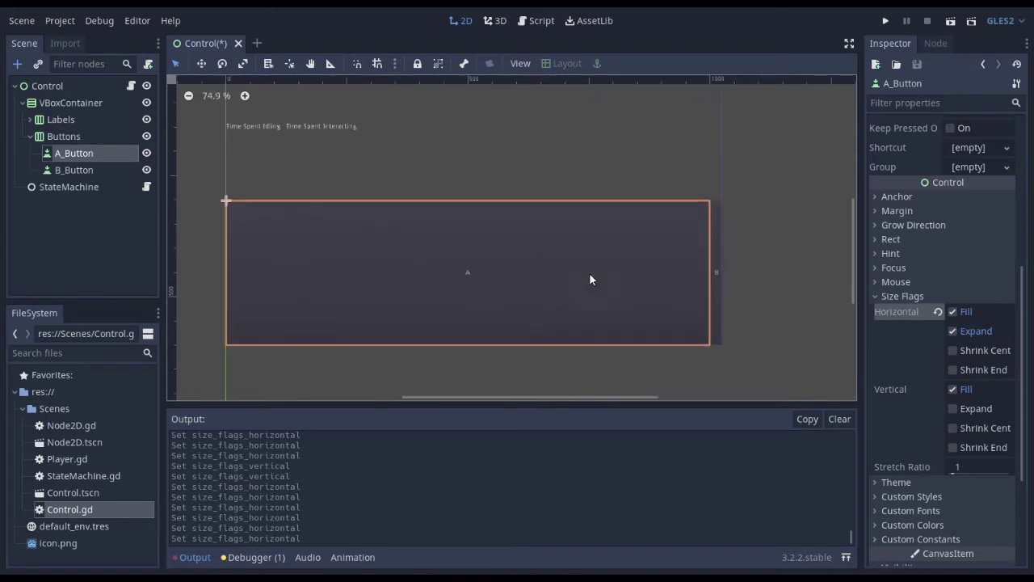
{"action": "scroll", "coordinate": [453, 291], "scroll_direction": "down", "scroll_amount": 1}
{"action": "left_click", "coordinate": [81, 170]}
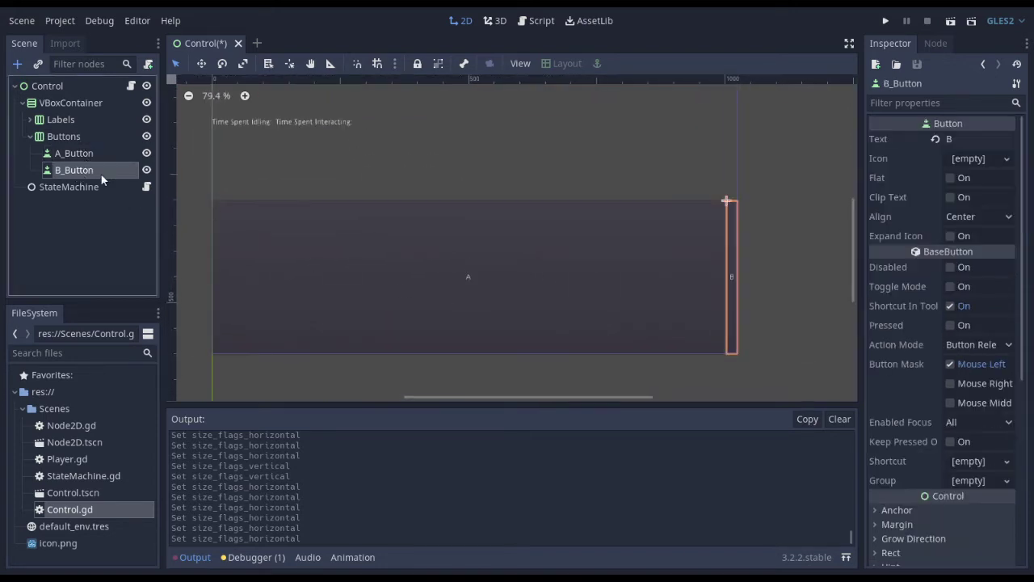
{"action": "scroll", "coordinate": [922, 310], "scroll_direction": "down", "scroll_amount": 5}
{"action": "left_click", "coordinate": [897, 295]}
{"action": "left_click", "coordinate": [953, 331]}
{"action": "scroll", "coordinate": [743, 337], "scroll_direction": "down", "scroll_amount": 1}
{"action": "left_click", "coordinate": [954, 330]}
{"action": "left_click", "coordinate": [953, 330]}
{"action": "left_click", "coordinate": [953, 312]}
{"action": "left_click", "coordinate": [953, 312]}
{"action": "left_click", "coordinate": [954, 313]}
- Turn off horizontal Fill on A_Button
{"action": "scroll", "coordinate": [366, 250], "scroll_direction": "up", "scroll_amount": 4}
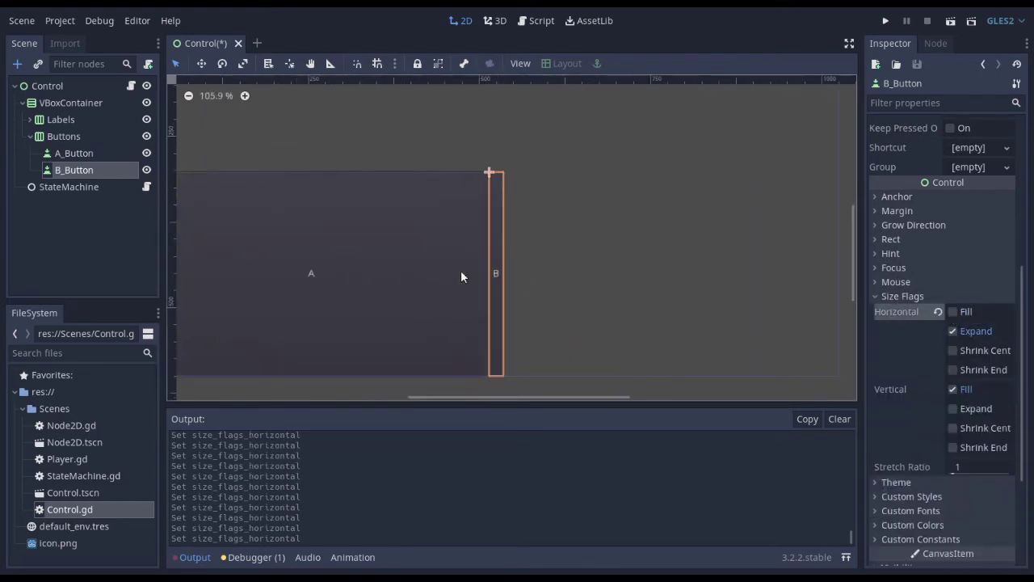
{"action": "left_click", "coordinate": [73, 153]}
{"action": "left_click", "coordinate": [954, 311]}
{"action": "scroll", "coordinate": [503, 255], "scroll_direction": "down", "scroll_amount": 2}
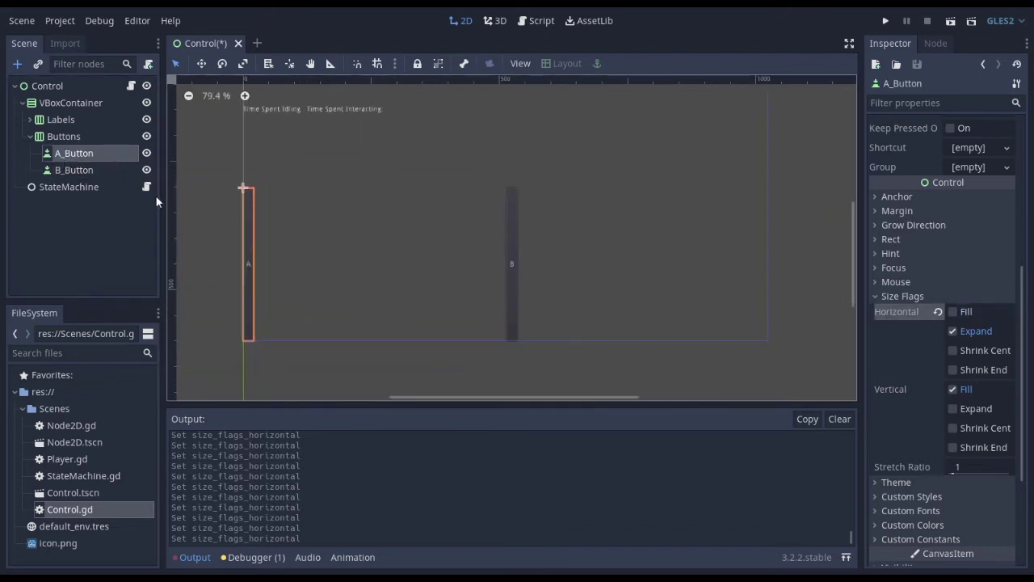
- Set A_Button and B_Button to Shrink Center horizontally
{"action": "left_click", "coordinate": [87, 170]}
{"action": "left_click", "coordinate": [87, 153]}
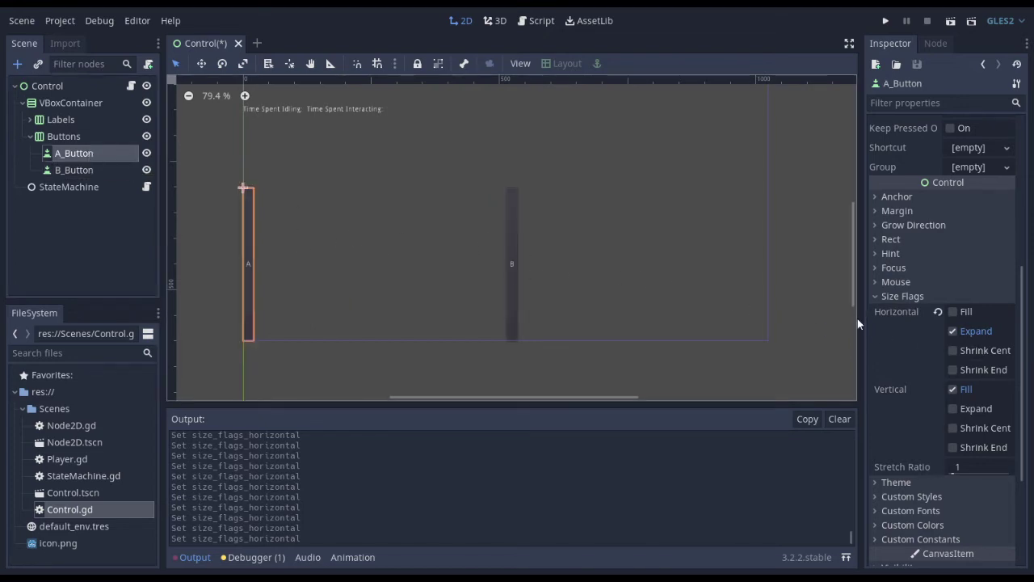
{"action": "left_click_drag", "start_coordinate": [859, 317], "coordinate": [835, 316]}
{"action": "left_click", "coordinate": [951, 349]}
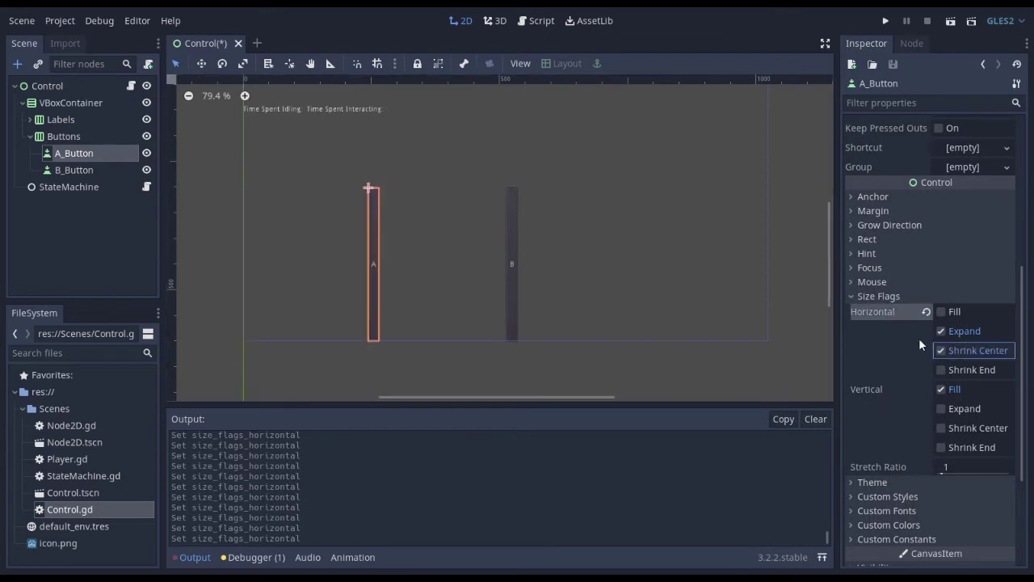
{"action": "left_click", "coordinate": [78, 170]}
{"action": "left_click", "coordinate": [961, 349]}
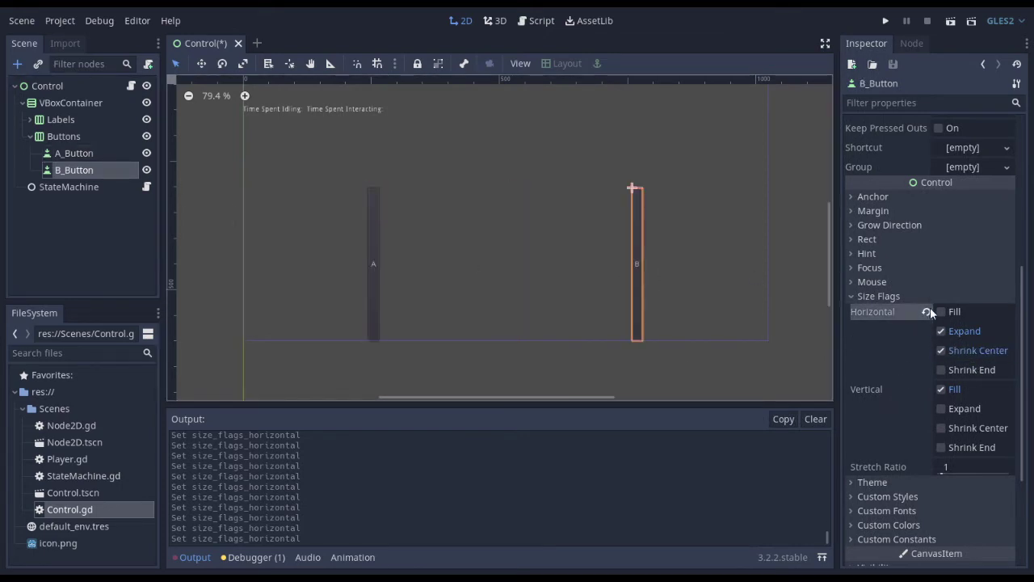
- Try Shrink End on B_Button, then enable horizontal Fill on both buttons
{"action": "left_click", "coordinate": [950, 337]}
{"action": "left_click", "coordinate": [950, 337]}
{"action": "left_click", "coordinate": [954, 352]}
{"action": "left_click", "coordinate": [957, 370]}
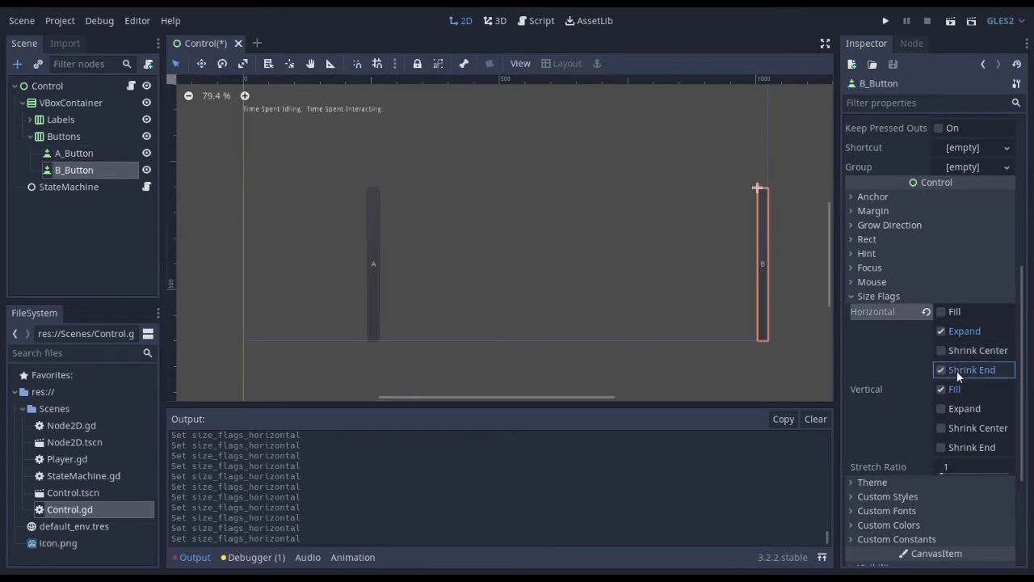
{"action": "left_click", "coordinate": [961, 370]}
{"action": "left_click", "coordinate": [945, 311]}
{"action": "left_click", "coordinate": [80, 153]}
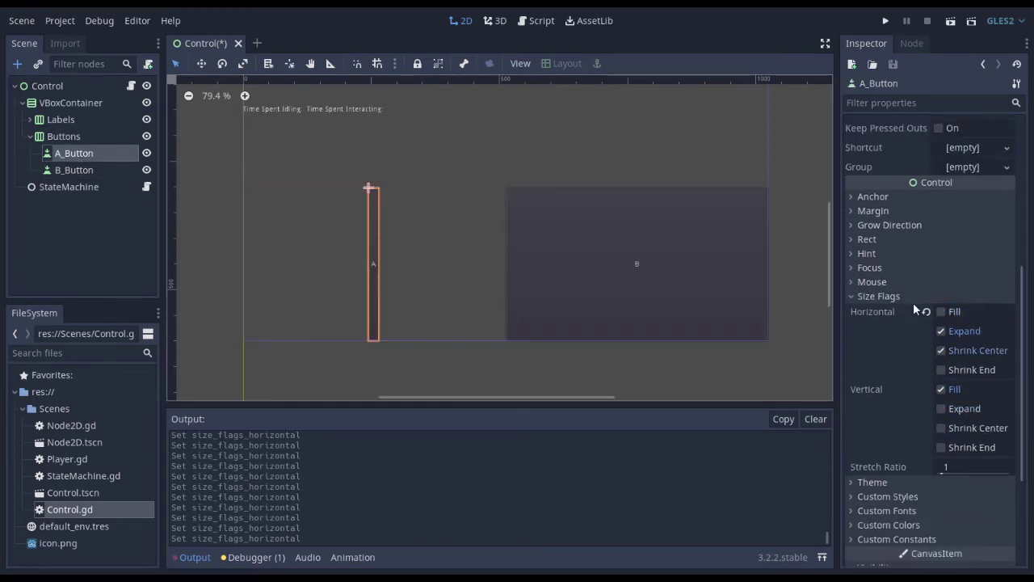
{"action": "left_click", "coordinate": [940, 330]}
- Save the scene, then select the IdleTime and InteractionTime labels together
{"action": "key", "text": "ctrl+s"}
{"action": "left_click", "coordinate": [89, 136]}
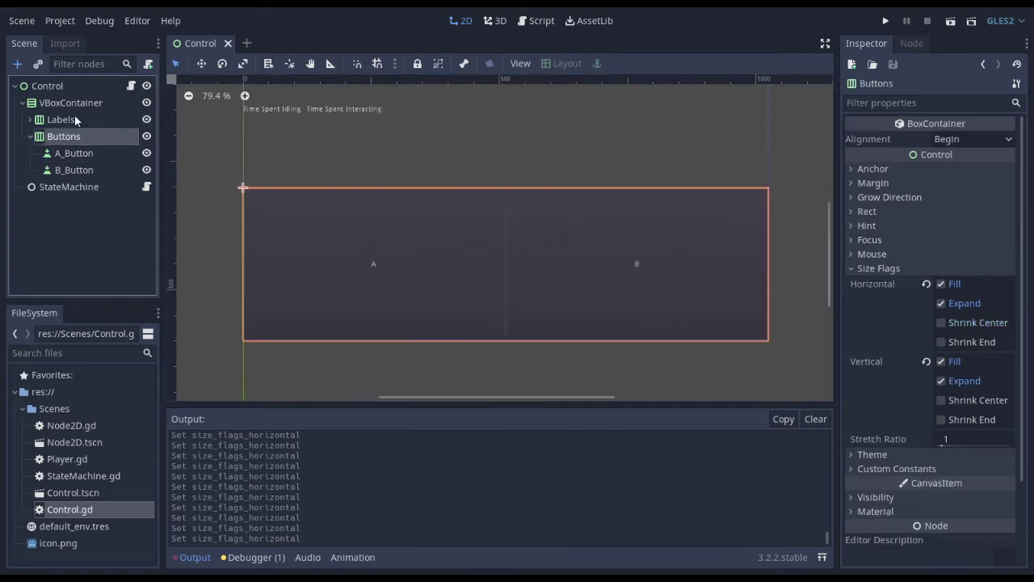
{"action": "left_click", "coordinate": [74, 118]}
{"action": "left_click", "coordinate": [30, 119]}
{"action": "left_click", "coordinate": [73, 136]}
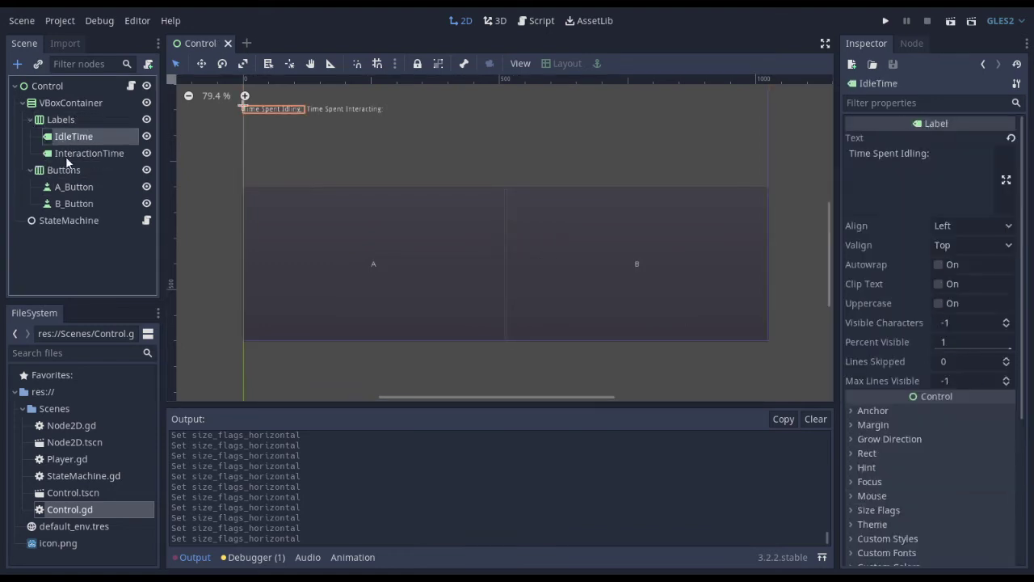
{"action": "left_click", "coordinate": [85, 152], "text": "shift"}
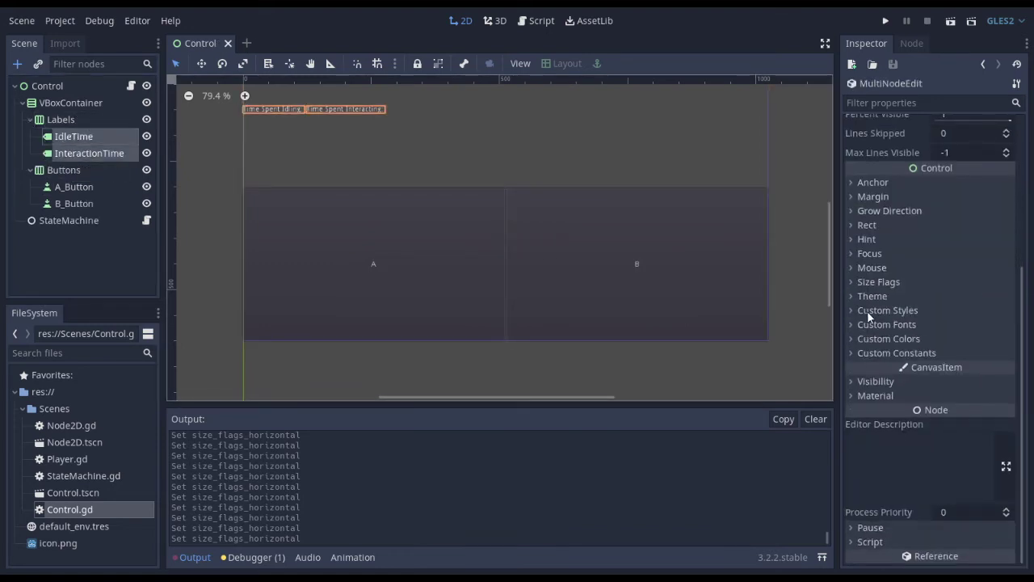
- Give both labels vertical Expand and Fill plus horizontal Expand, then save
{"action": "left_click", "coordinate": [876, 282]}
{"action": "scroll", "coordinate": [506, 199], "scroll_direction": "down", "scroll_amount": 1}
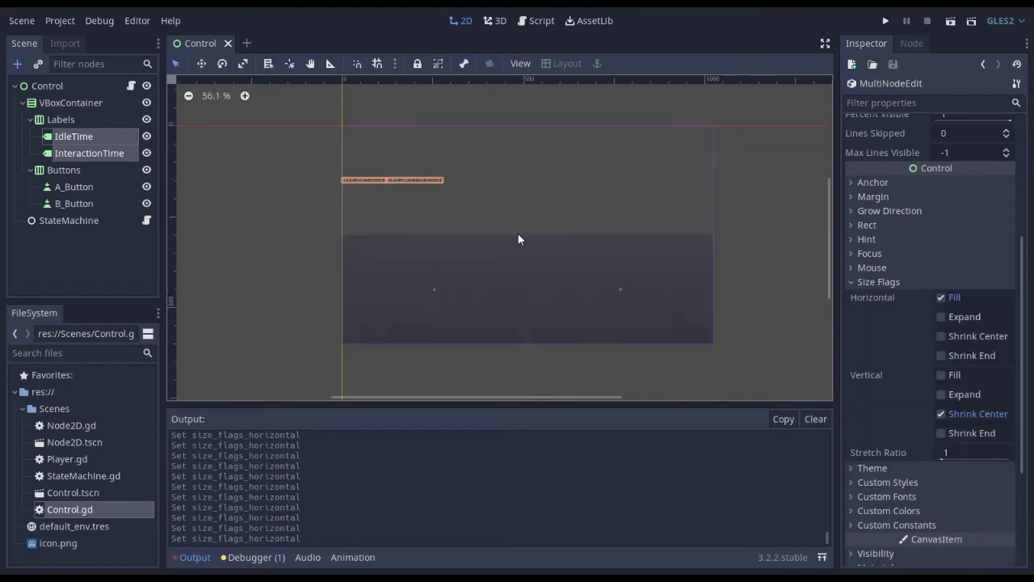
{"action": "scroll", "coordinate": [506, 205], "scroll_direction": "up", "scroll_amount": 1}
{"action": "left_click", "coordinate": [949, 395]}
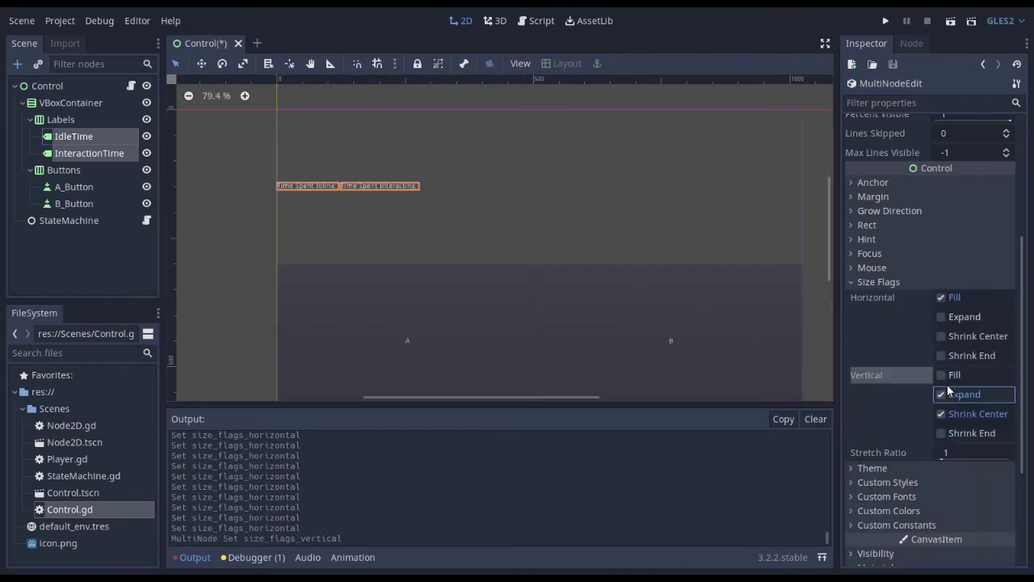
{"action": "left_click", "coordinate": [945, 377]}
{"action": "left_click", "coordinate": [956, 414]}
{"action": "left_click", "coordinate": [942, 317]}
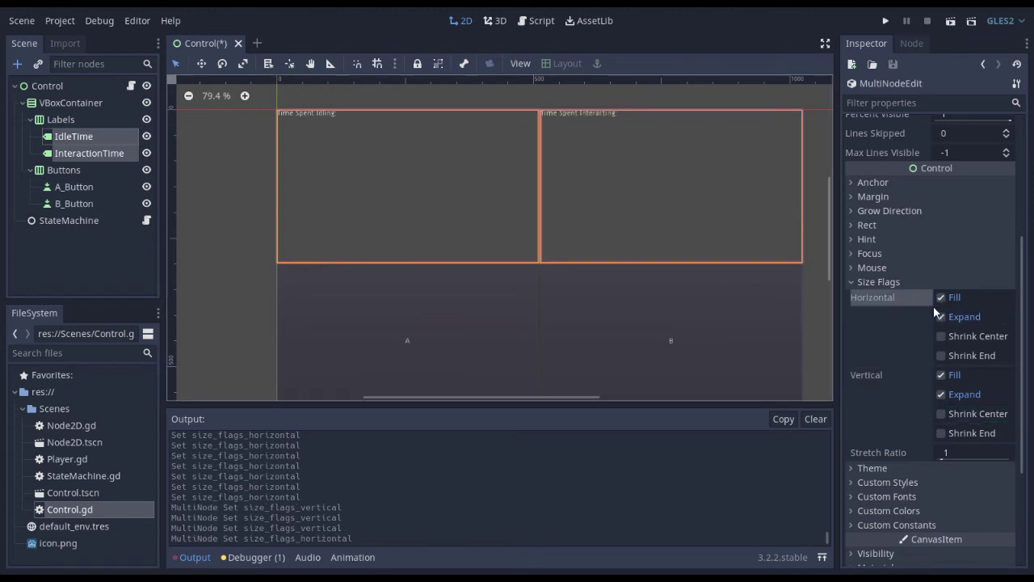
{"action": "scroll", "coordinate": [521, 141], "scroll_direction": "up", "scroll_amount": 2}
{"action": "key", "text": "ctrl+s"}
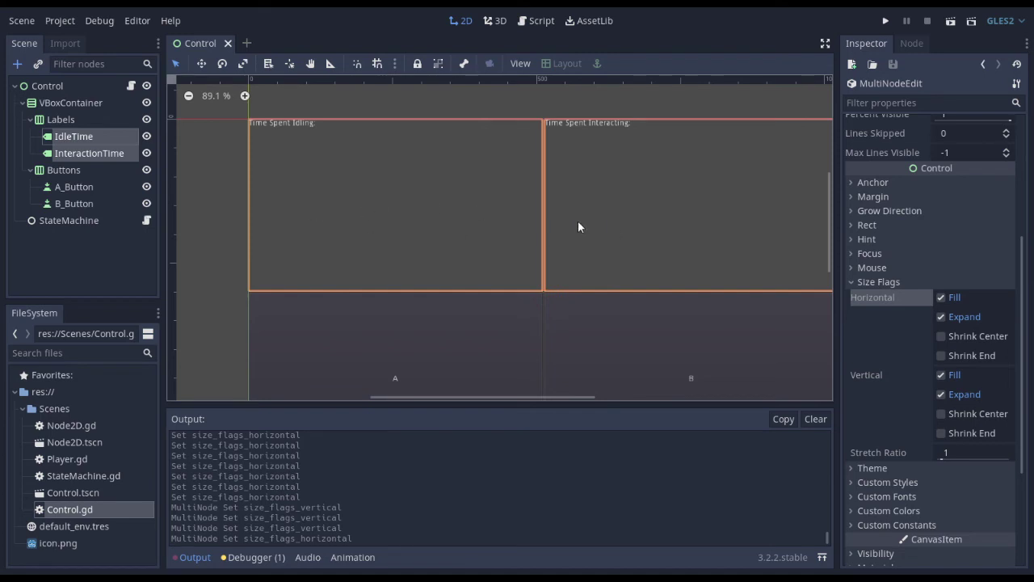
- Replace the labels' vertical Fill with vertical Shrink Center
{"action": "scroll", "coordinate": [394, 194], "scroll_direction": "right", "scroll_amount": 2}
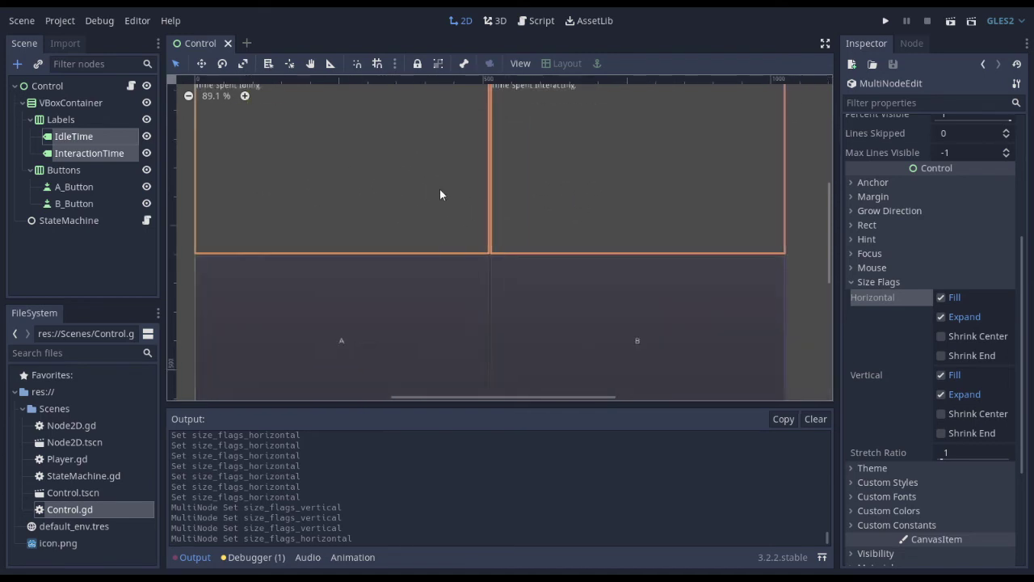
{"action": "left_click", "coordinate": [942, 374]}
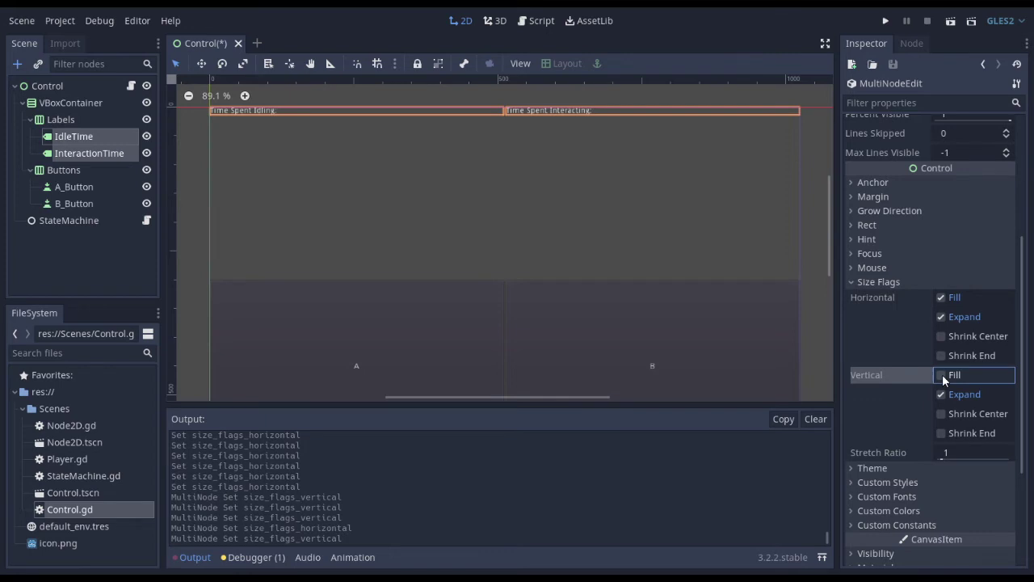
{"action": "left_click", "coordinate": [959, 414]}
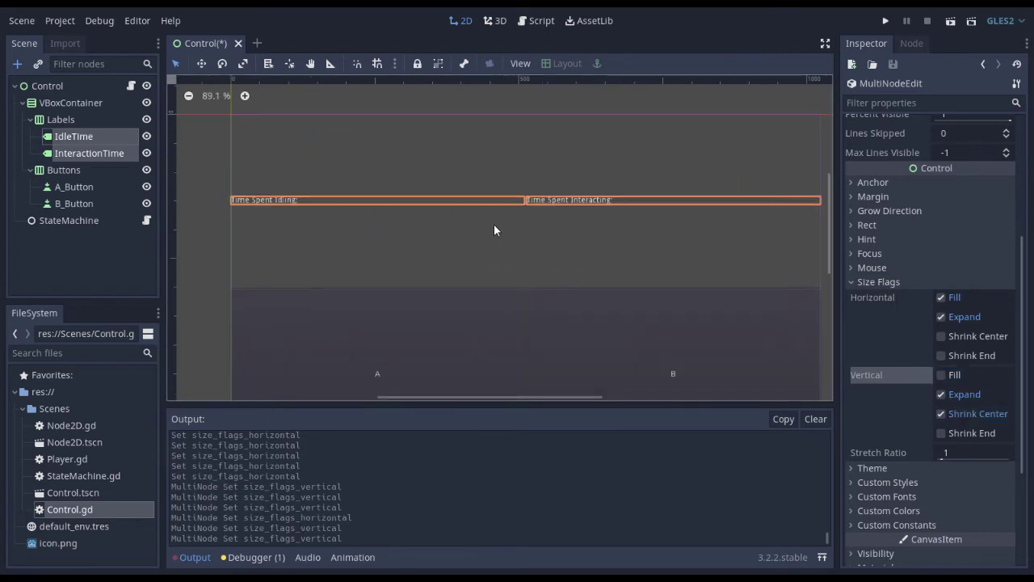
{"action": "middle_click_drag", "start_coordinate": [494, 225], "coordinate": [448, 218]}
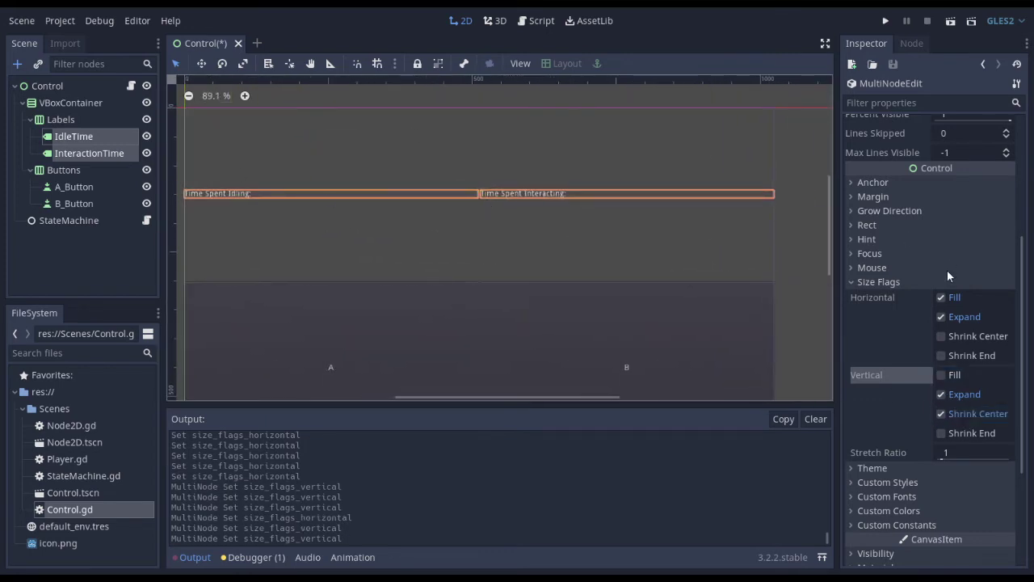
{"action": "scroll", "coordinate": [944, 272], "scroll_direction": "up", "scroll_amount": 5}
- Set Align to Center on both labels and deselect them
{"action": "left_click", "coordinate": [960, 223]}
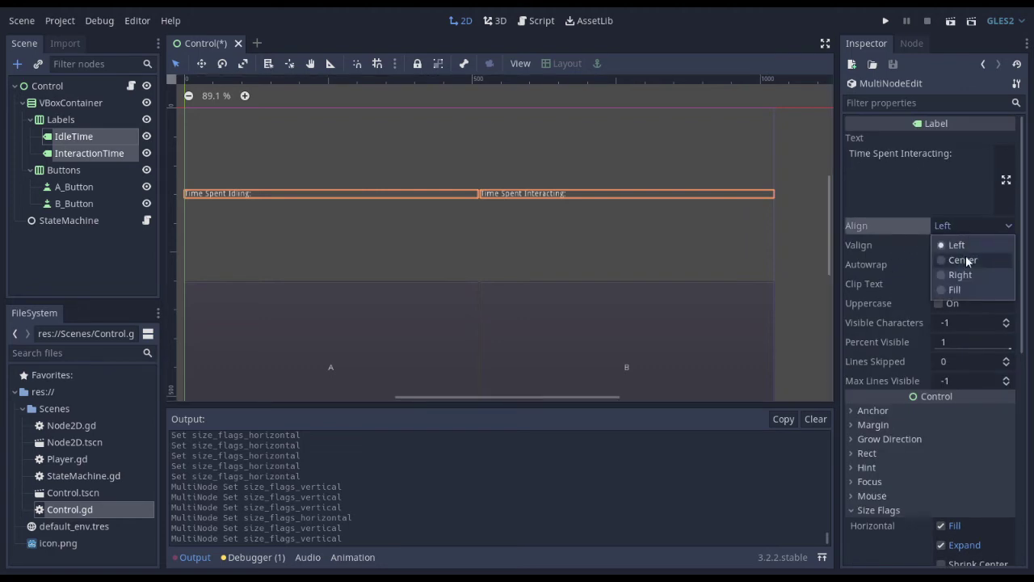
{"action": "left_click", "coordinate": [965, 256]}
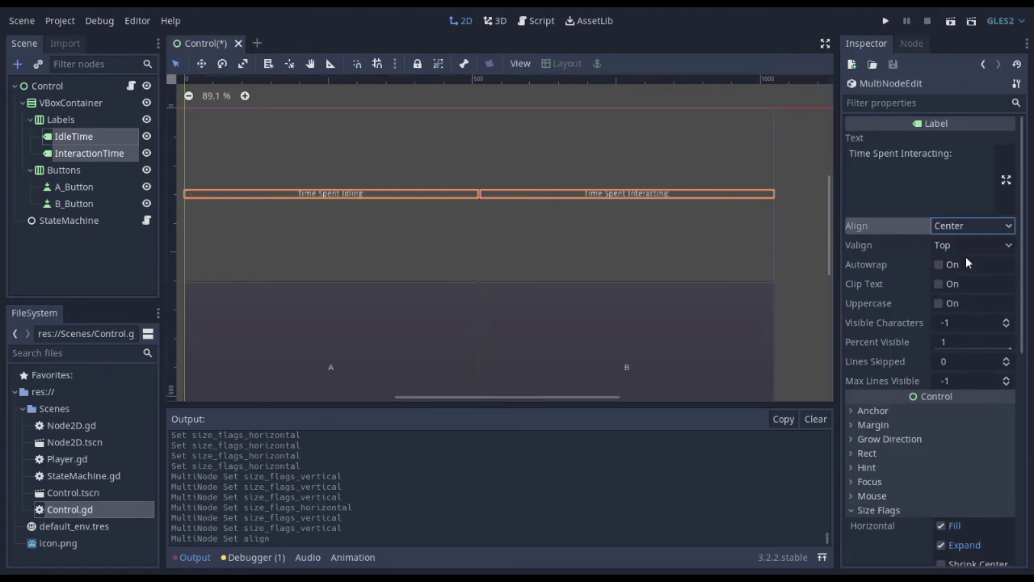
{"action": "left_click", "coordinate": [864, 221]}
{"action": "left_click", "coordinate": [792, 247]}
{"action": "scroll", "coordinate": [795, 246], "scroll_direction": "down", "scroll_amount": 2}
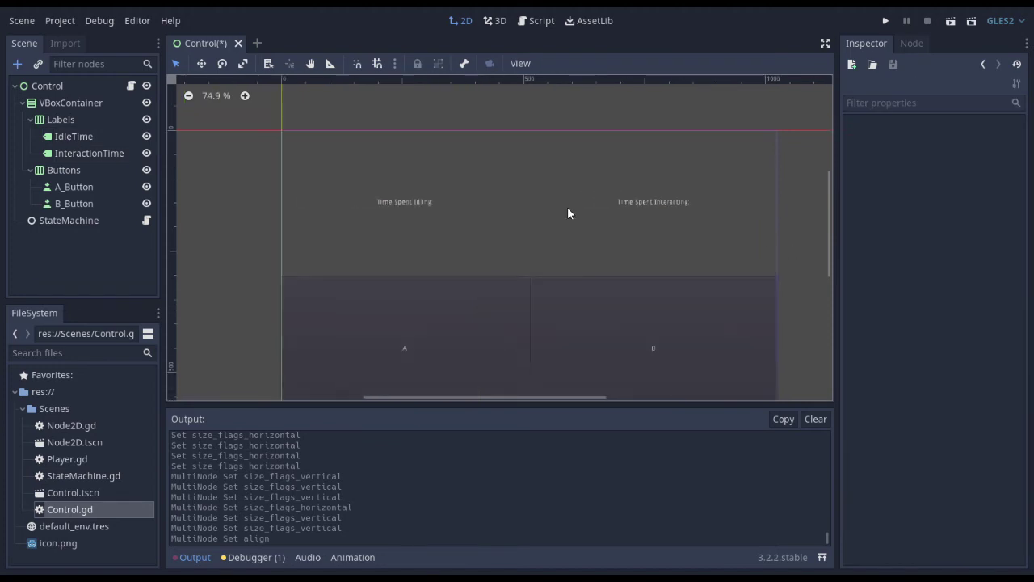
- Save, run the project with F5 to preview the layout, then stop it with F8
{"action": "scroll", "coordinate": [583, 213], "scroll_direction": "up", "scroll_amount": 1}
{"action": "key", "text": "ctrl+s"}
{"action": "key", "text": "F5"}
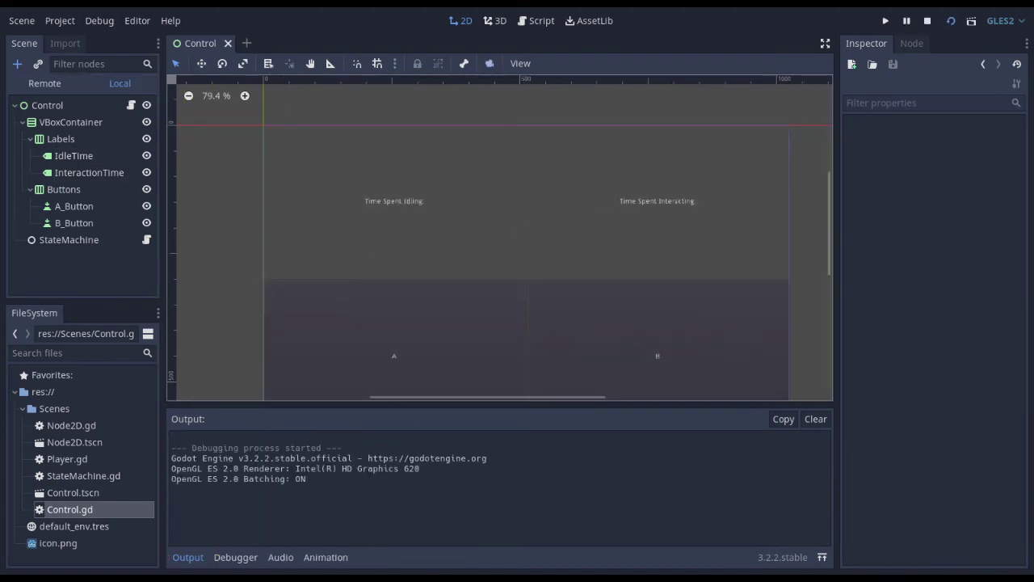
{"action": "key", "text": "F8"}
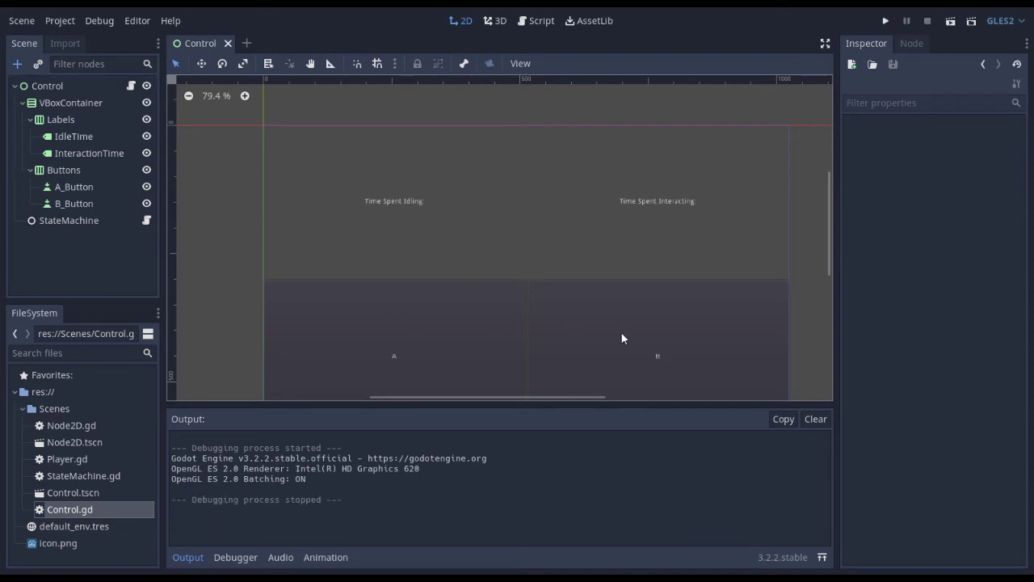
{"action": "scroll", "coordinate": [557, 315], "scroll_direction": "down", "scroll_amount": 2}
{"action": "scroll", "coordinate": [488, 188], "scroll_direction": "up", "scroll_amount": 1}
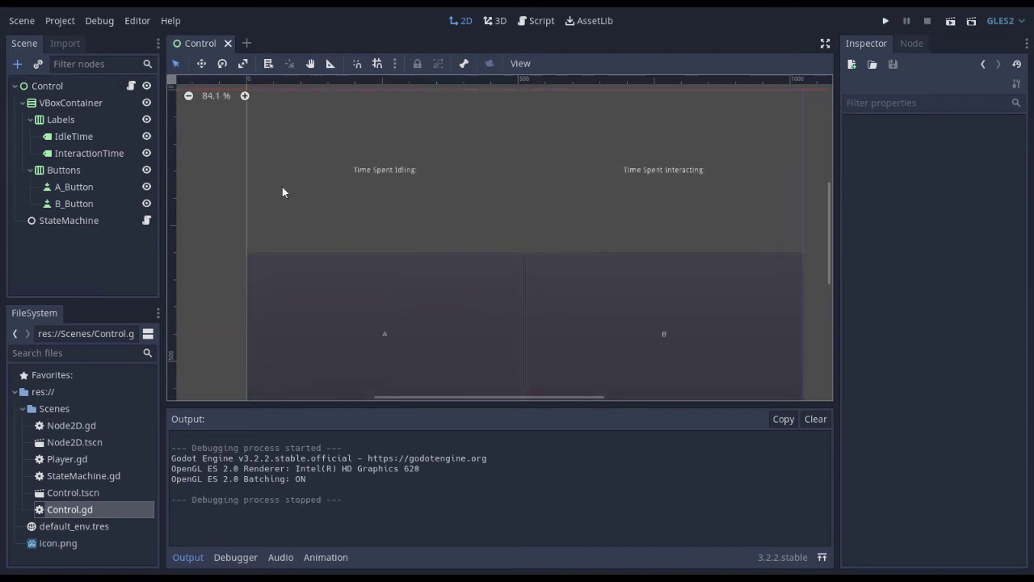
{"action": "left_click", "coordinate": [84, 152]}
{"action": "left_click", "coordinate": [71, 172]}
{"action": "left_click", "coordinate": [71, 120]}
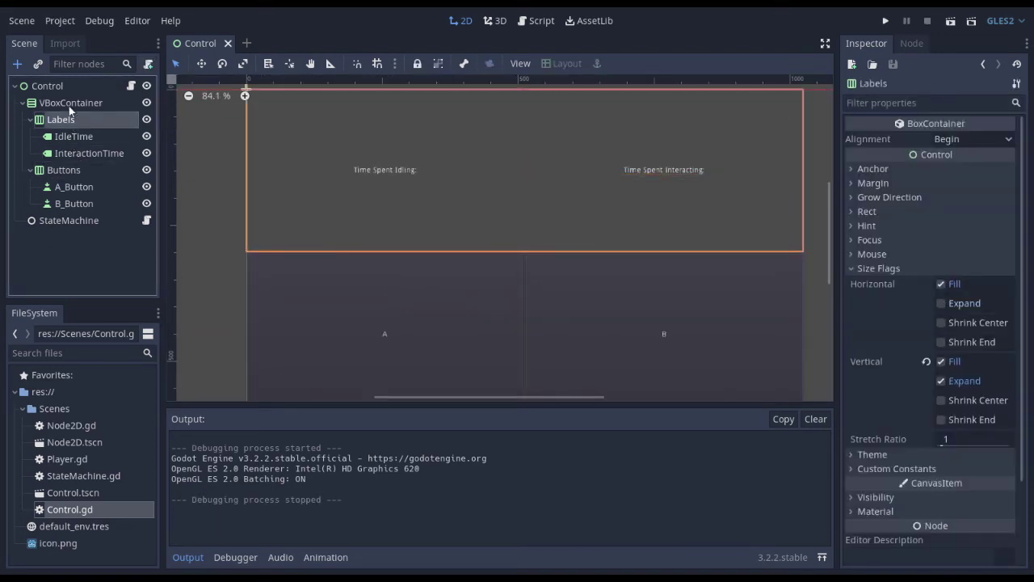
{"action": "left_click", "coordinate": [72, 104]}
{"action": "scroll", "coordinate": [334, 230], "scroll_direction": "down", "scroll_amount": 4}
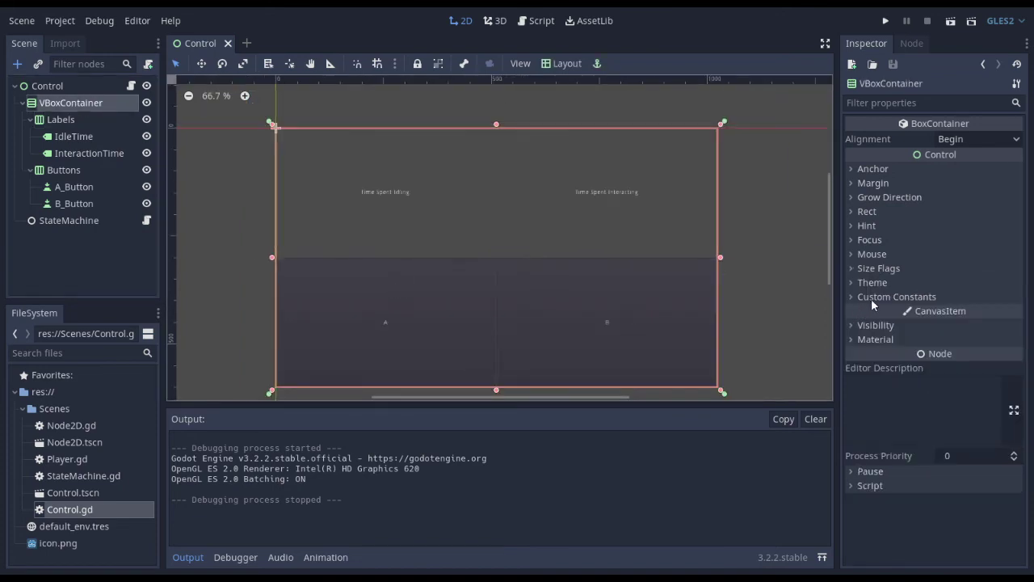
{"action": "left_click", "coordinate": [870, 298]}
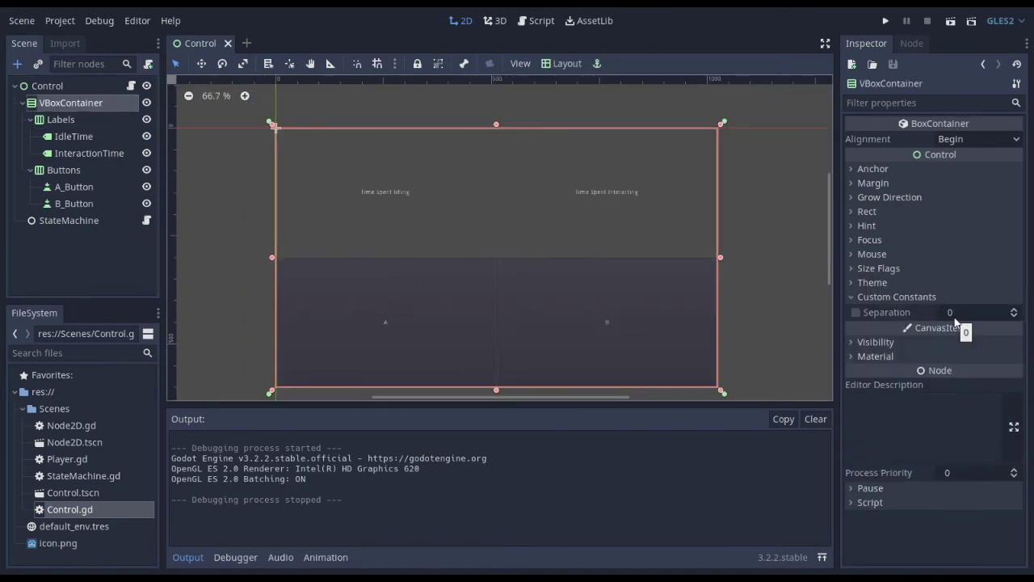
{"action": "left_click_drag", "start_coordinate": [955, 322], "coordinate": [954, 317]}
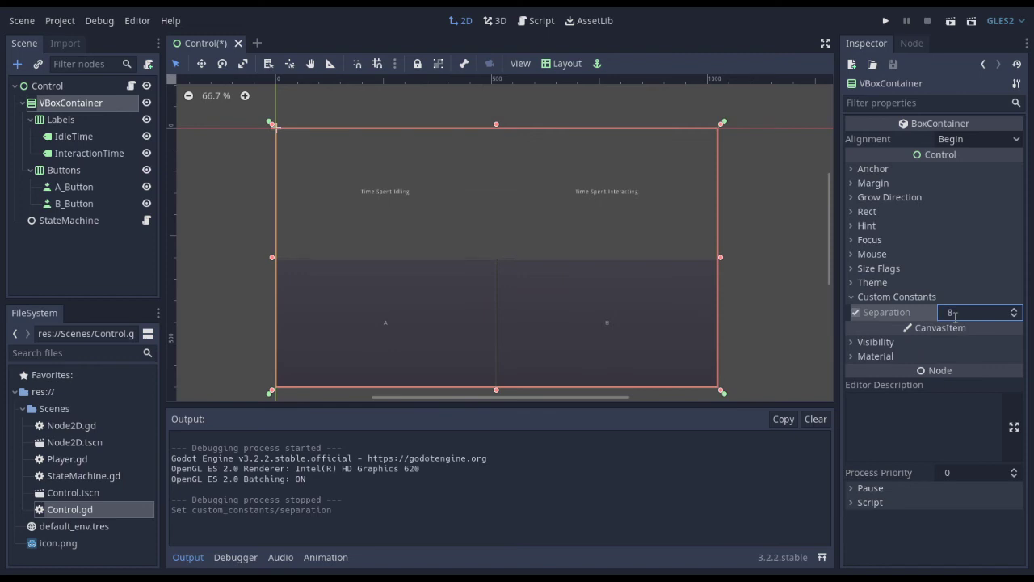
{"action": "key", "text": "BackSpace"}
{"action": "type", "text": "16"}
{"action": "key", "text": "Return"}
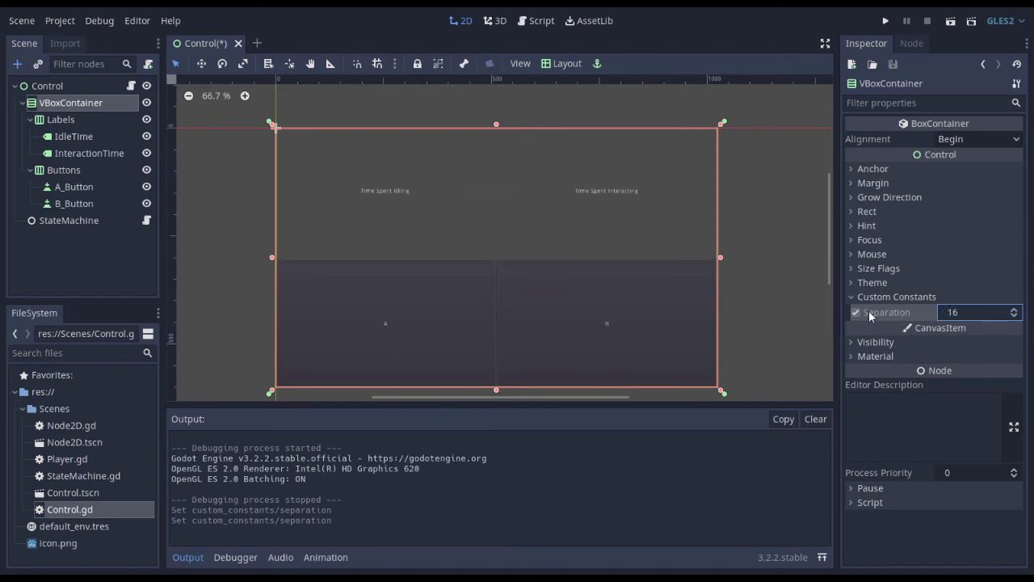
{"action": "left_click", "coordinate": [866, 314]}
{"action": "key", "text": "ctrl+s"}
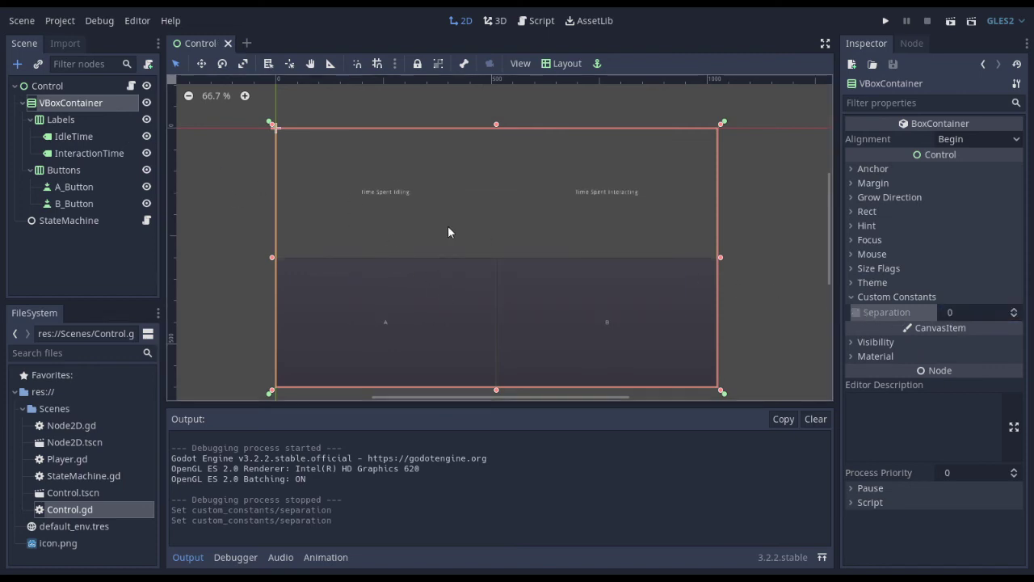
{"action": "scroll", "coordinate": [460, 279], "scroll_direction": "up", "scroll_amount": 2}
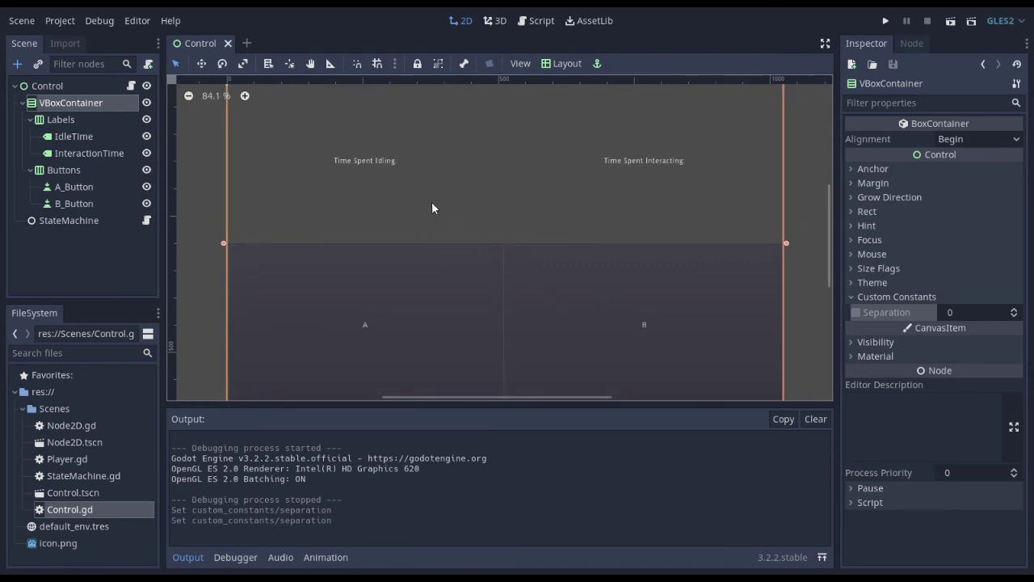
{"action": "left_click", "coordinate": [85, 170]}
- Collapse Size Flags on the Buttons container and open its Custom Constants section
{"action": "scroll", "coordinate": [519, 356], "scroll_direction": "up", "scroll_amount": 2}
{"action": "scroll", "coordinate": [530, 312], "scroll_direction": "down", "scroll_amount": 2}
{"action": "scroll", "coordinate": [541, 270], "scroll_direction": "down", "scroll_amount": 1}
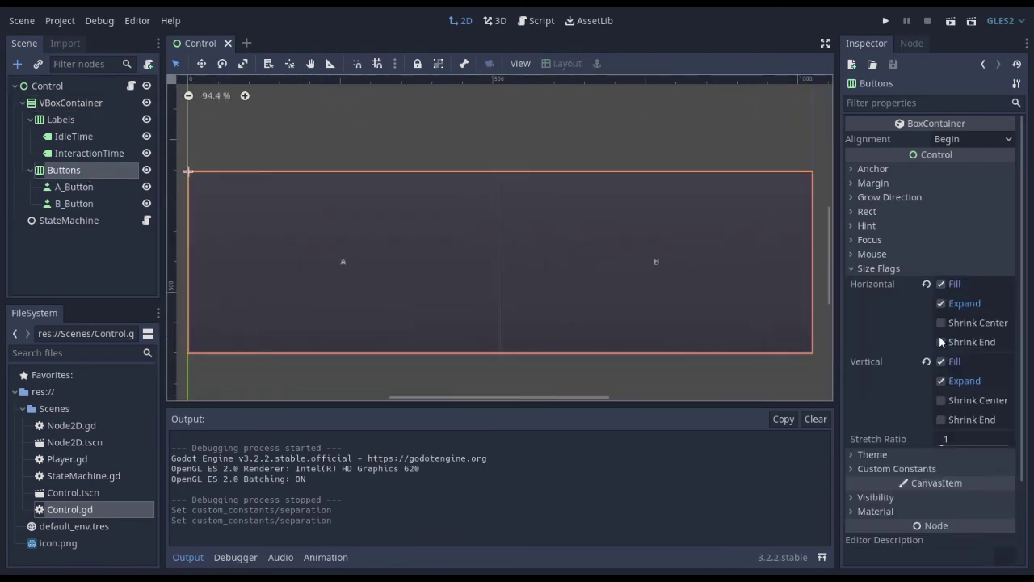
{"action": "scroll", "coordinate": [929, 348], "scroll_direction": "down", "scroll_amount": 2}
{"action": "left_click", "coordinate": [886, 214]}
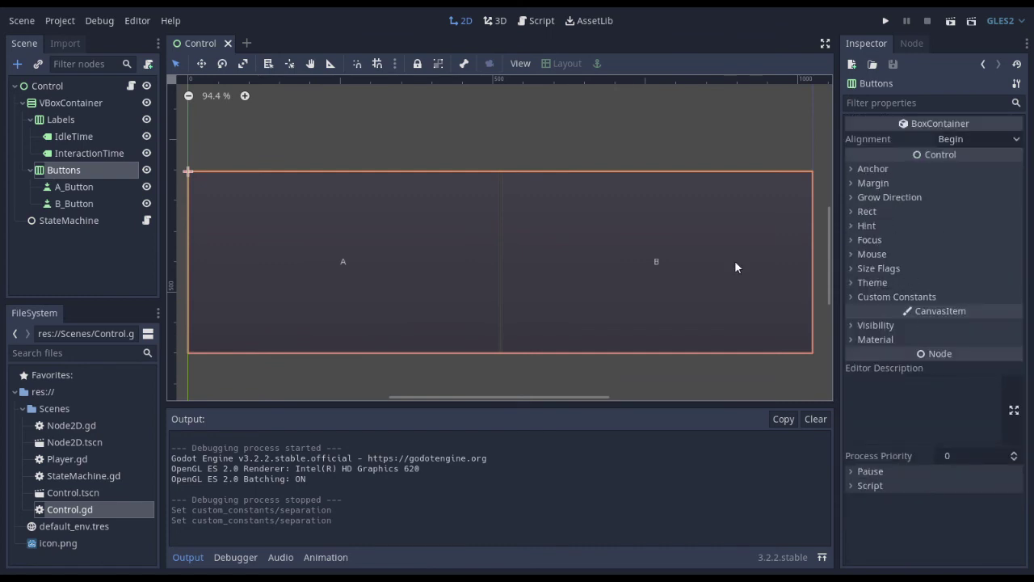
{"action": "left_click", "coordinate": [870, 284]}
{"action": "left_click", "coordinate": [870, 282]}
{"action": "left_click", "coordinate": [884, 296]}
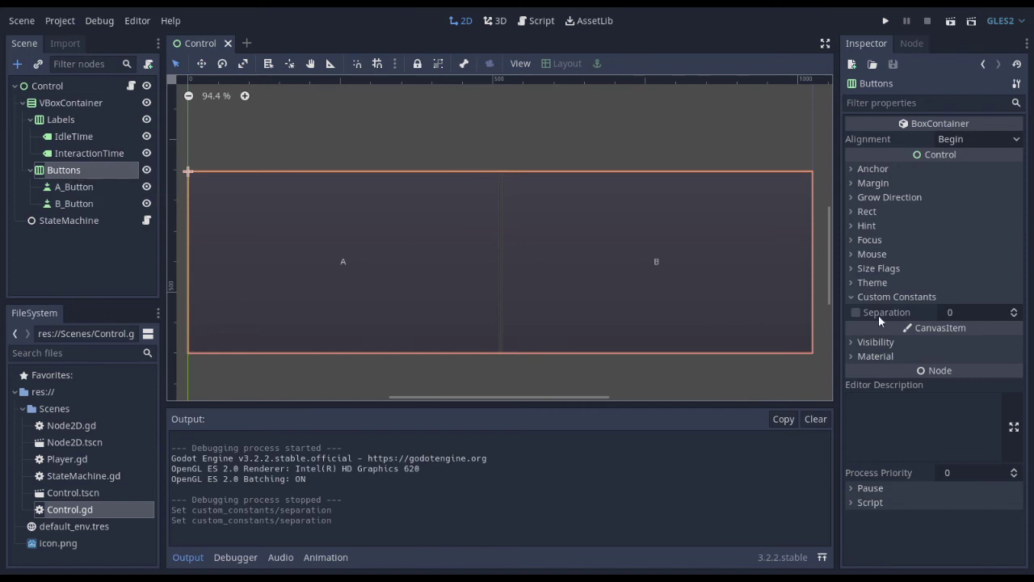
- Enable the custom Separation constant and set it to 32, after trying 64
{"action": "left_click", "coordinate": [854, 312]}
{"action": "left_click", "coordinate": [971, 310]}
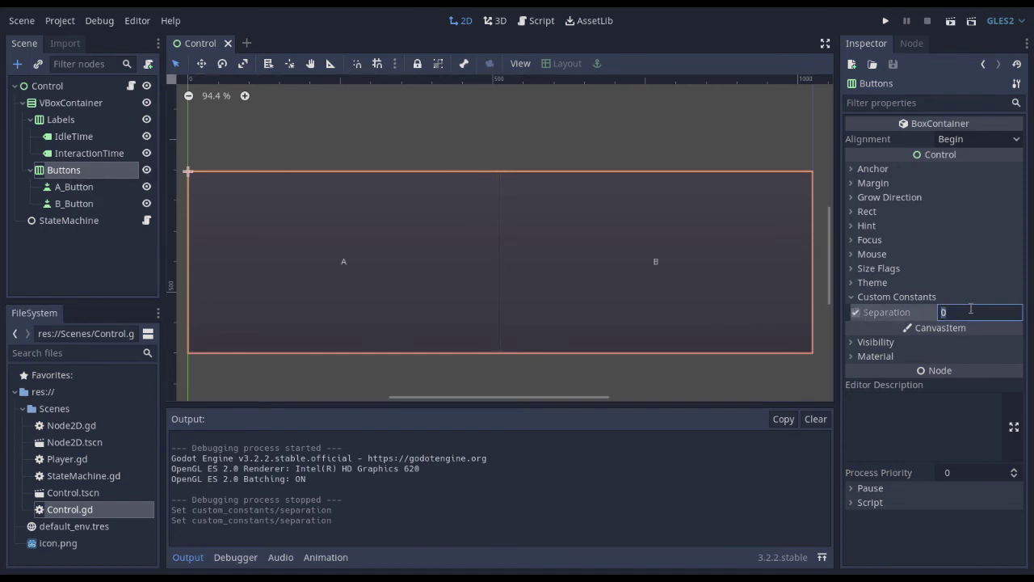
{"action": "type", "text": "32"}
{"action": "key", "text": "Return"}
{"action": "double_click", "coordinate": [970, 311]}
{"action": "type", "text": "64"}
{"action": "key", "text": "Return"}
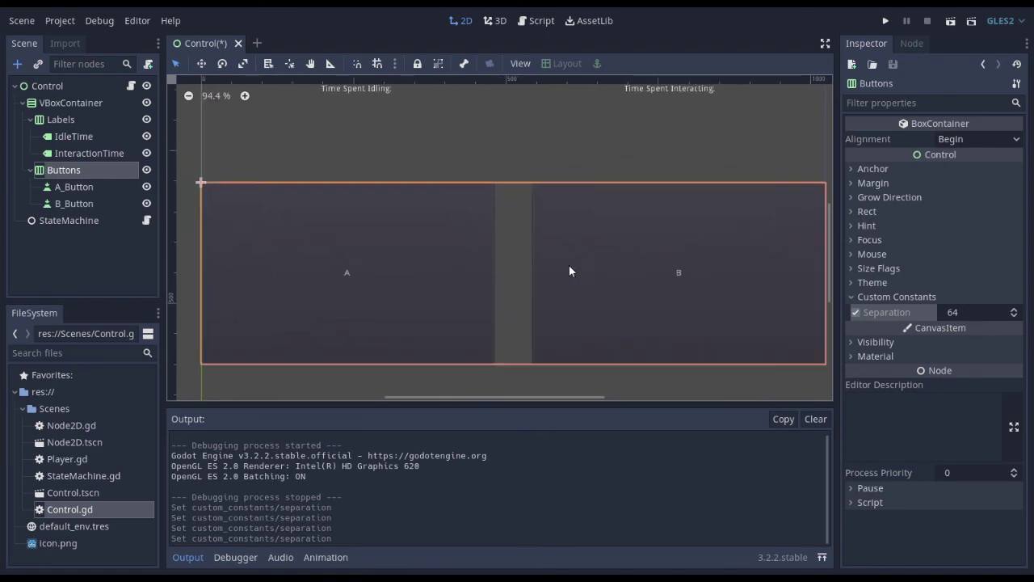
{"action": "double_click", "coordinate": [953, 311]}
{"action": "type", "text": "2"}
{"action": "key", "text": "BackSpace"}
{"action": "type", "text": "16"}
{"action": "key", "text": "Return"}
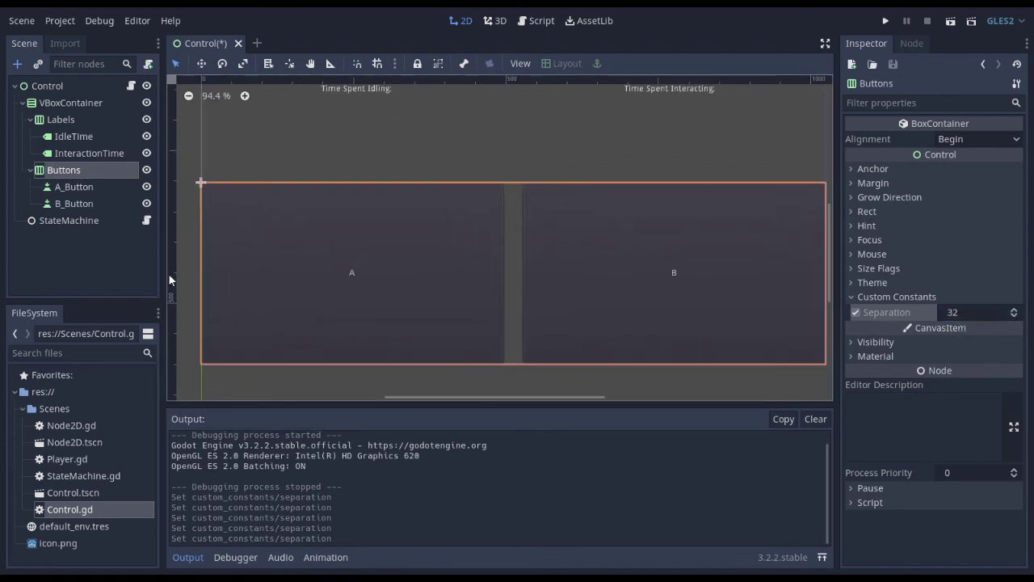
- Duplicate B_Button to make temporary copies for testing the spacing
{"action": "left_click", "coordinate": [58, 204]}
{"action": "scroll", "coordinate": [480, 317], "scroll_direction": "down", "scroll_amount": 3}
{"action": "key", "text": "ctrl+d"}
{"action": "key", "text": "ctrl+d"}
{"action": "key", "text": "ctrl+d"}
{"action": "key", "text": "ctrl+d"}
{"action": "key", "text": "ctrl+d"}
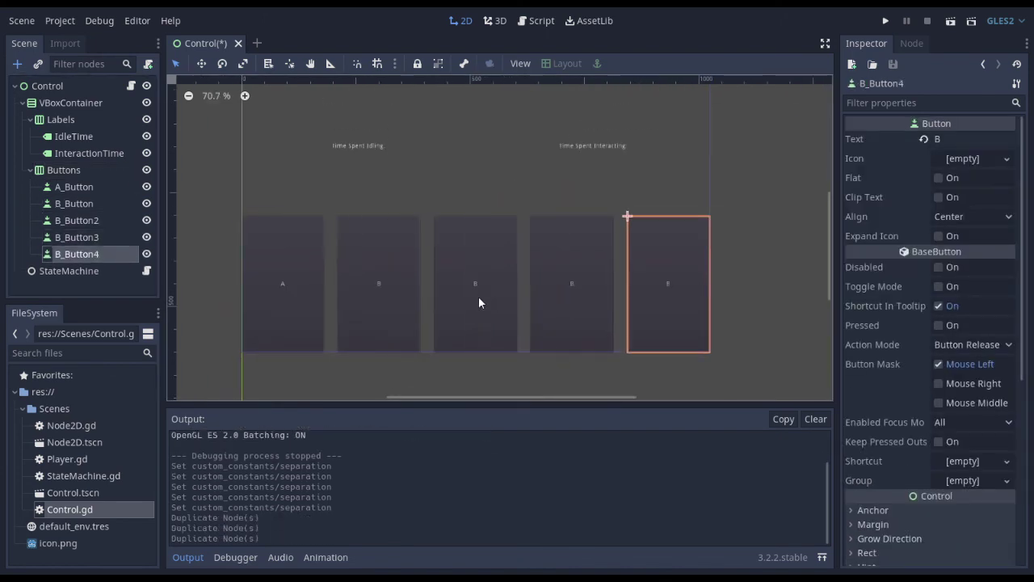
{"action": "scroll", "coordinate": [482, 298], "scroll_direction": "up", "scroll_amount": 3}
{"action": "scroll", "coordinate": [517, 295], "scroll_direction": "down", "scroll_amount": 2}
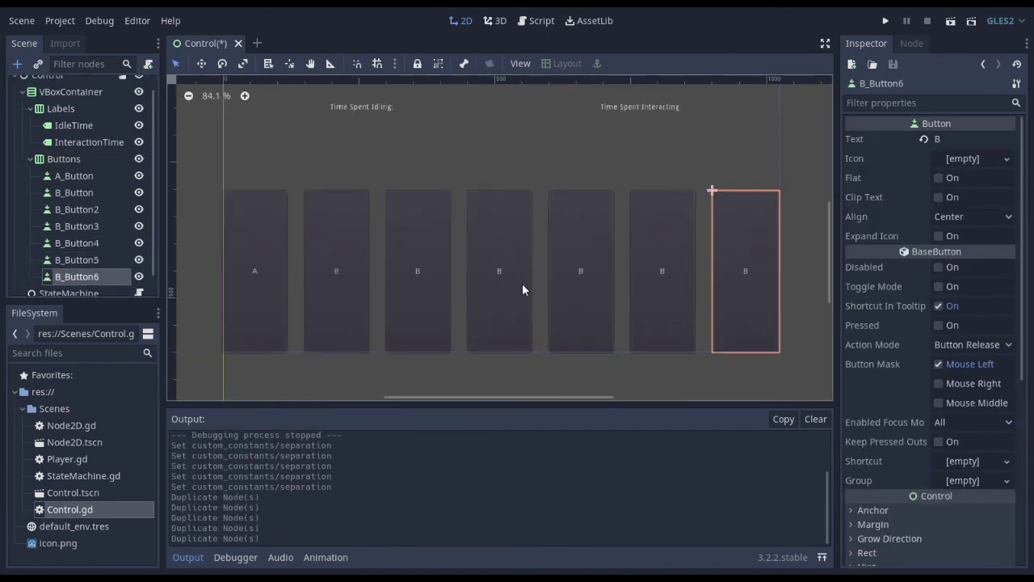
- Set the Buttons container's separation to 16
{"action": "left_click", "coordinate": [64, 159]}
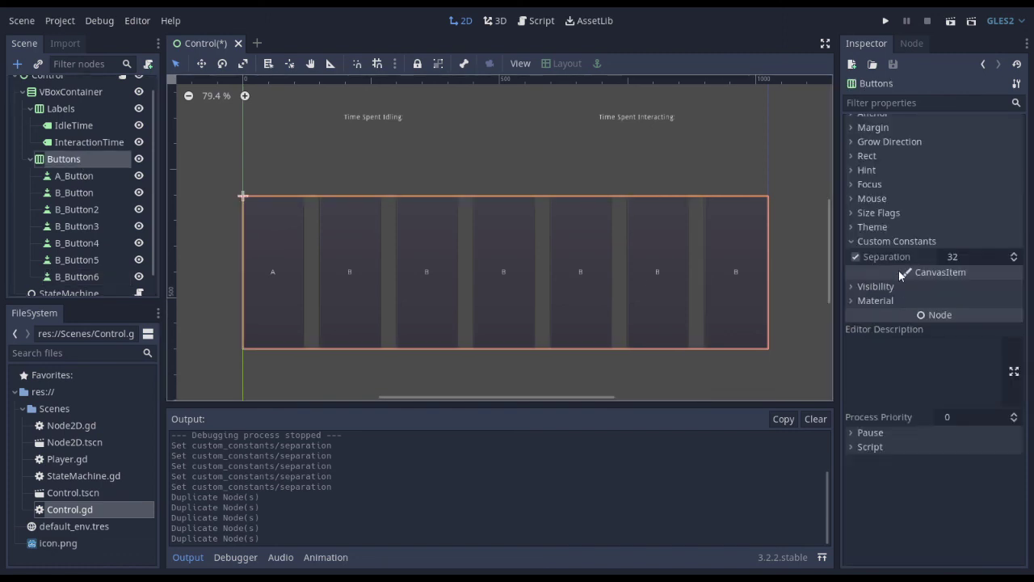
{"action": "left_click", "coordinate": [979, 257]}
{"action": "type", "text": "16"}
{"action": "key", "text": "Return"}
{"action": "scroll", "coordinate": [533, 335], "scroll_direction": "up", "scroll_amount": 1}
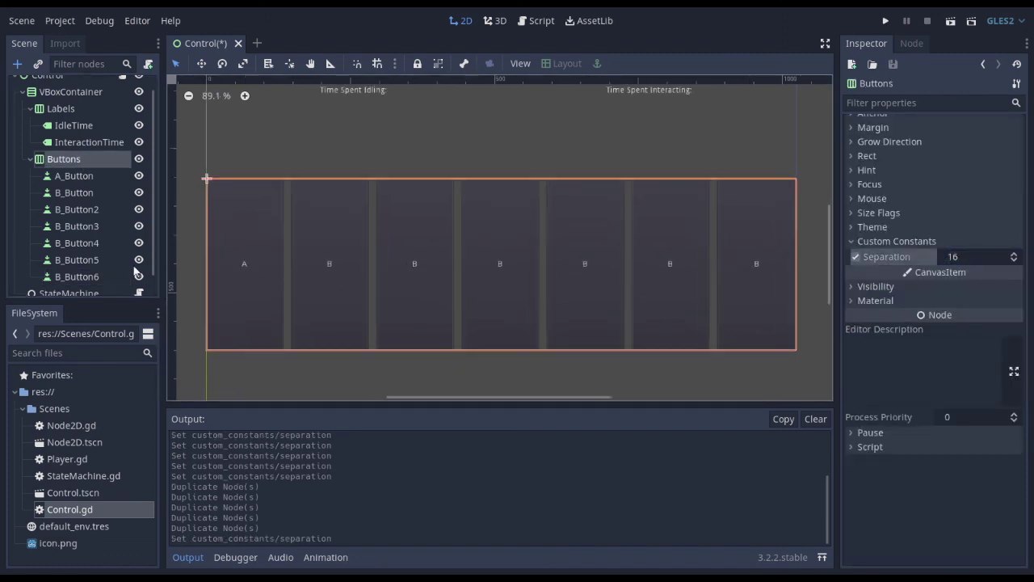
- Delete the five duplicated B buttons, keeping only A and B, and save the scene
{"action": "left_click", "coordinate": [85, 208]}
{"action": "left_click", "coordinate": [85, 279], "text": "shift"}
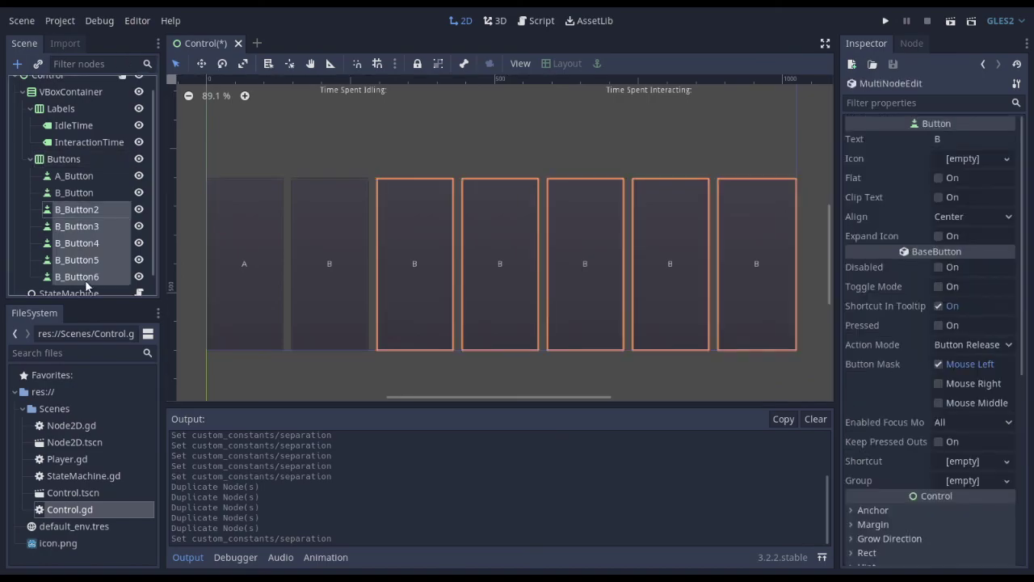
{"action": "key", "text": "Delete"}
{"action": "key", "text": "Return"}
{"action": "scroll", "coordinate": [446, 369], "scroll_direction": "down", "scroll_amount": 1}
{"action": "key", "text": "ctrl+s"}
{"action": "scroll", "coordinate": [491, 301], "scroll_direction": "down", "scroll_amount": 1}
{"action": "scroll", "coordinate": [434, 150], "scroll_direction": "up", "scroll_amount": 1}
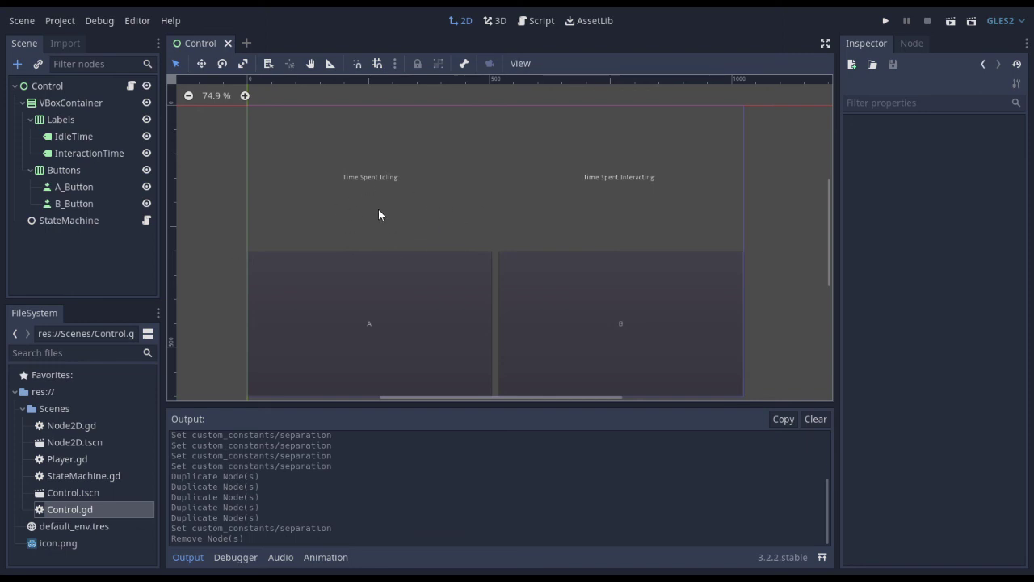
{"action": "scroll", "coordinate": [453, 242], "scroll_direction": "down", "scroll_amount": 1}
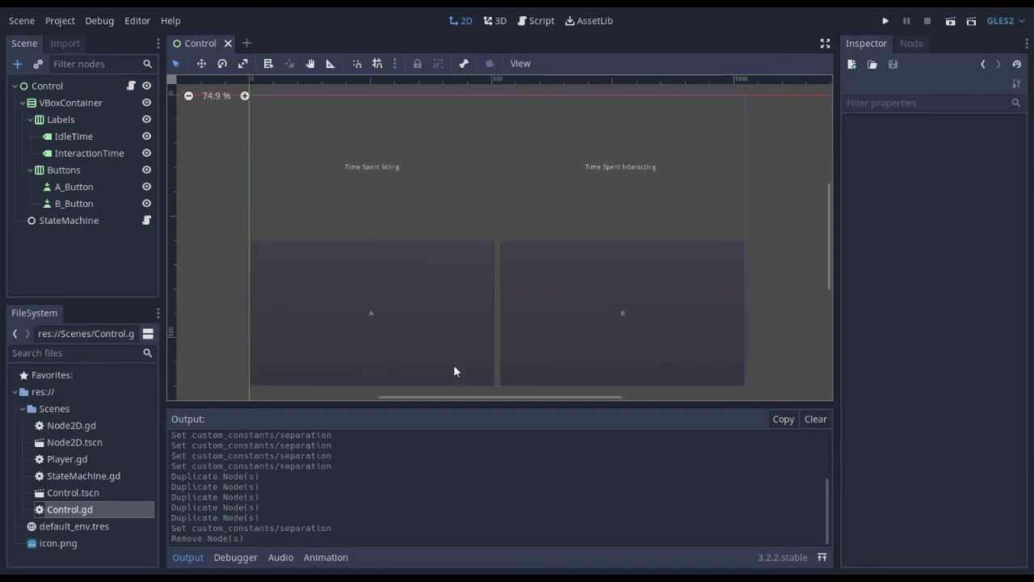